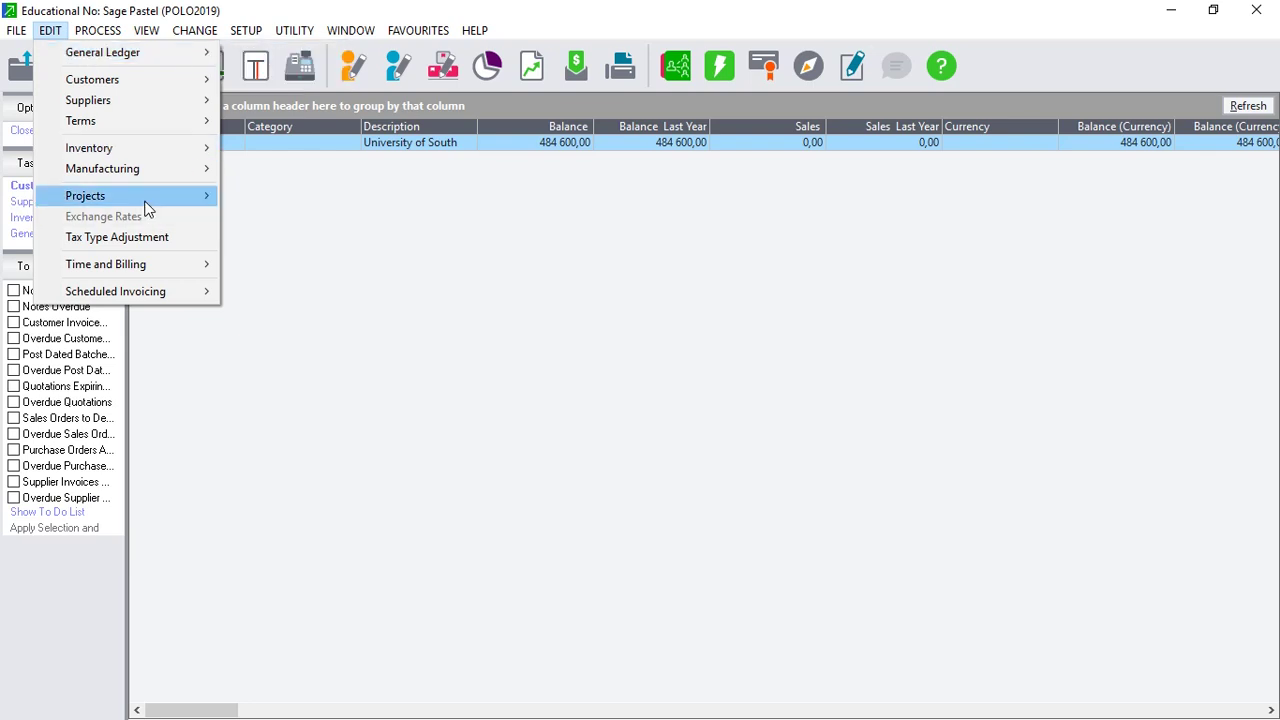
Step: Open the project budgets assistant and choose to enter or edit individual account budgets
{"action": "mouse_move", "coordinate": [148, 206]}
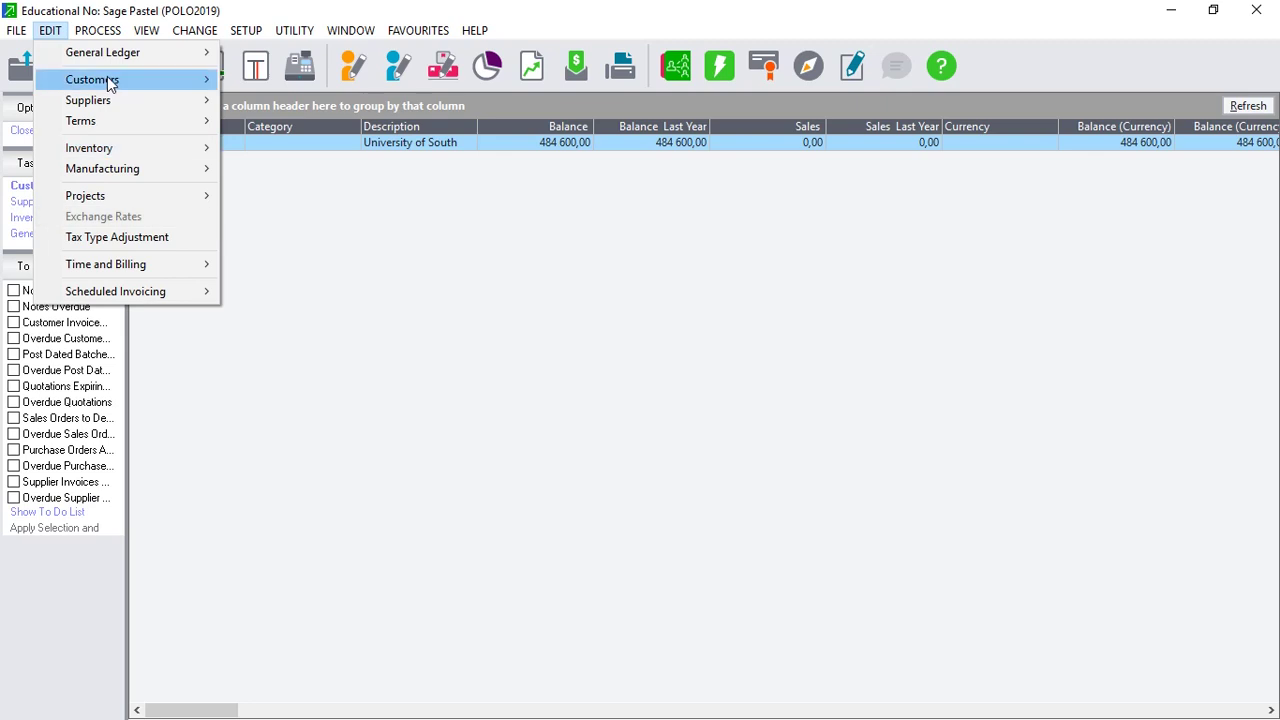
{"action": "mouse_move", "coordinate": [105, 54]}
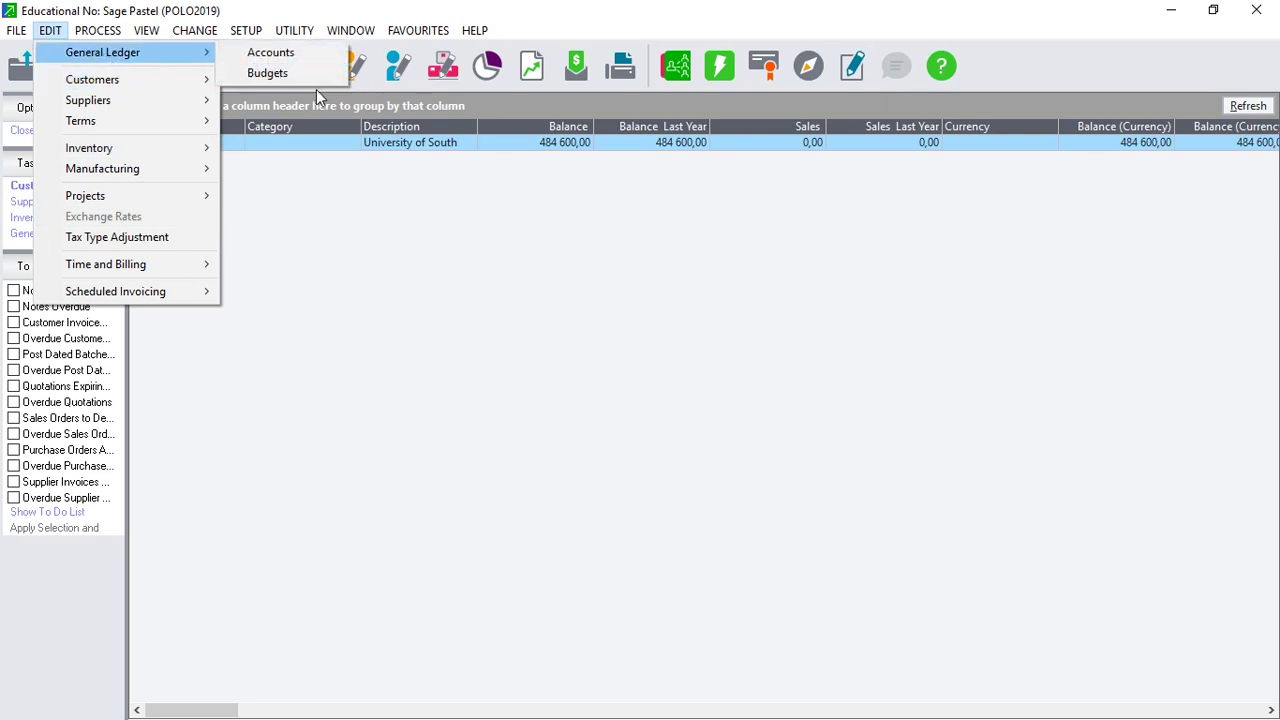
{"action": "mouse_move", "coordinate": [93, 211]}
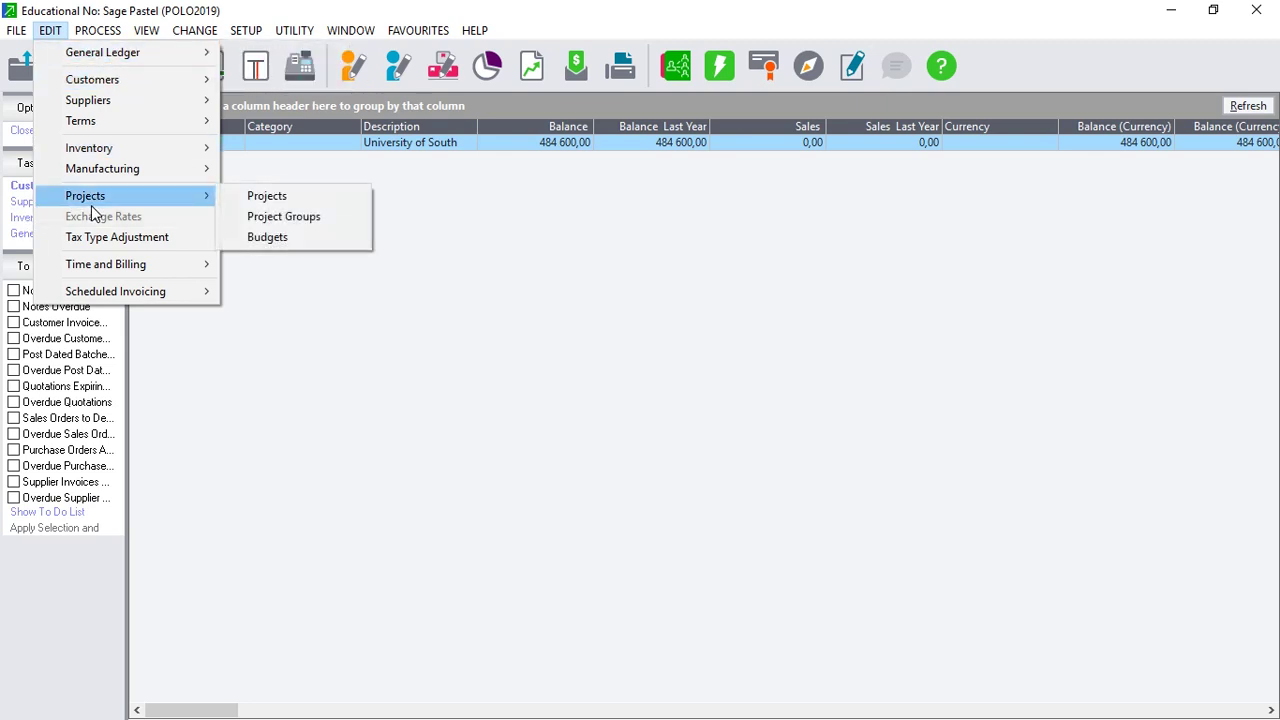
{"action": "left_click", "coordinate": [266, 244]}
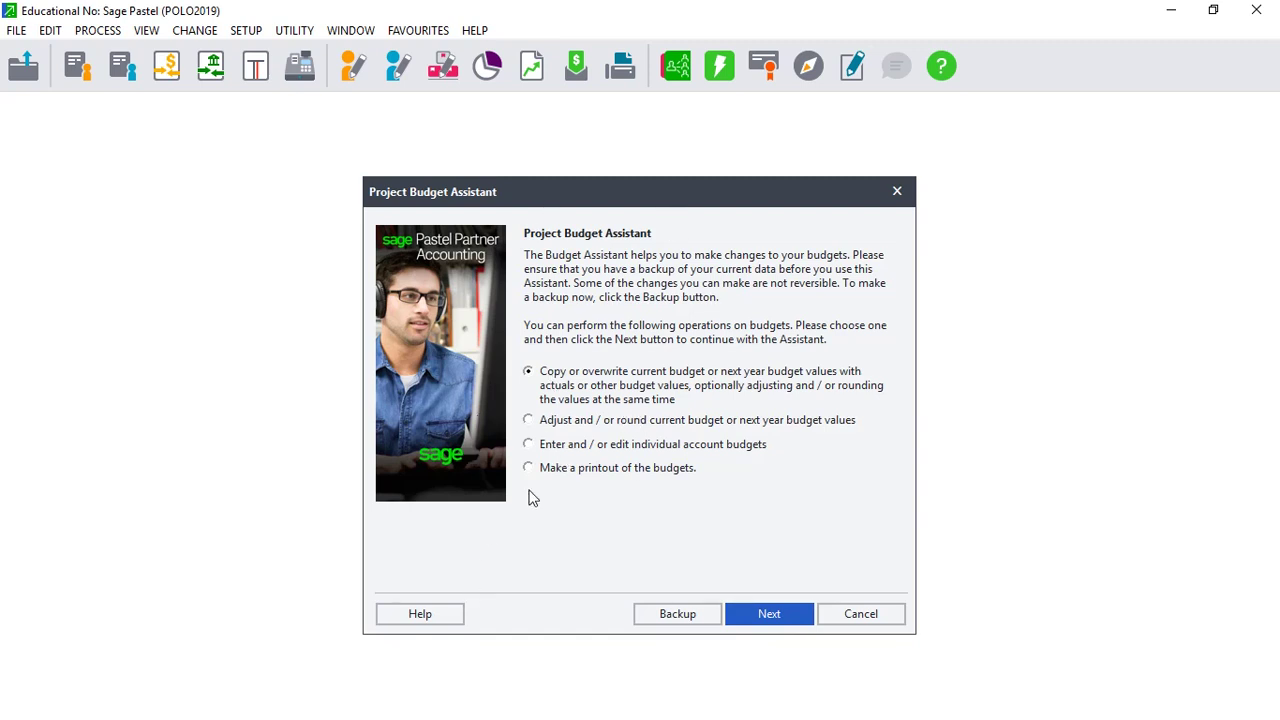
{"action": "left_click", "coordinate": [530, 445]}
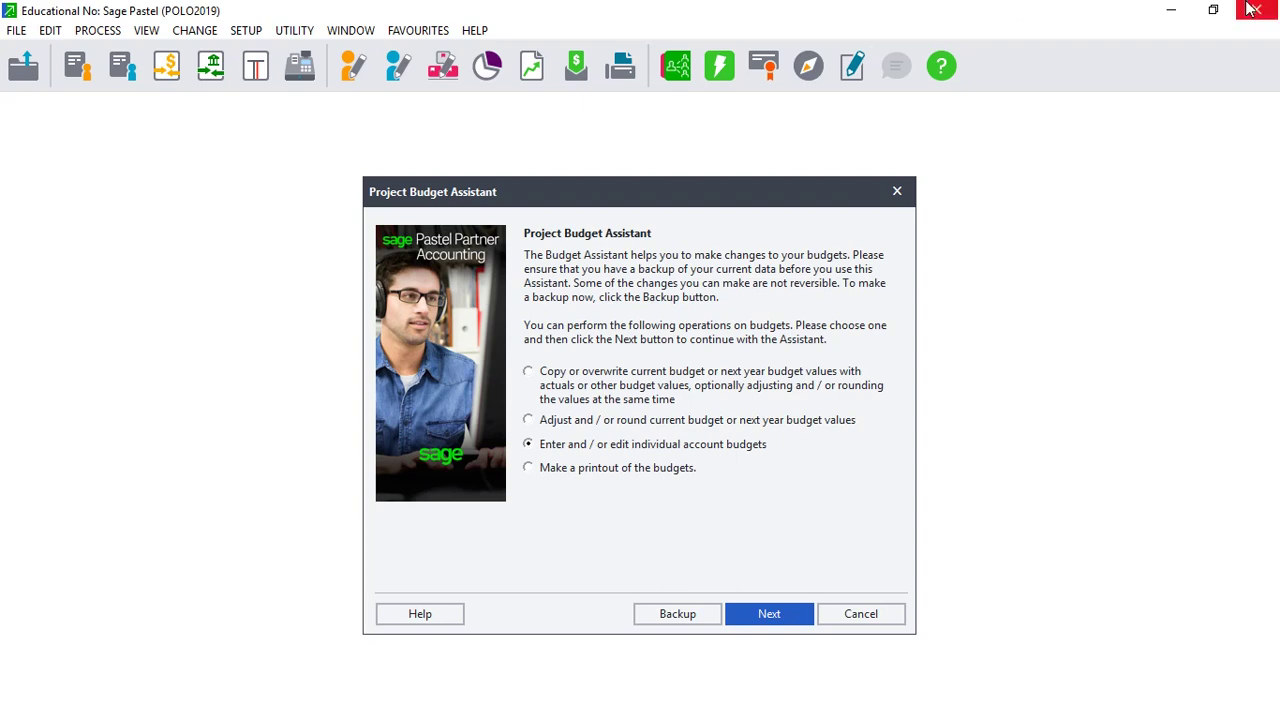
Step: Switch to Pastel_03_Adjustments.pdf to read the Example 1 budget requirements, and return to Sage Pastel
{"action": "left_click", "coordinate": [1213, 10]}
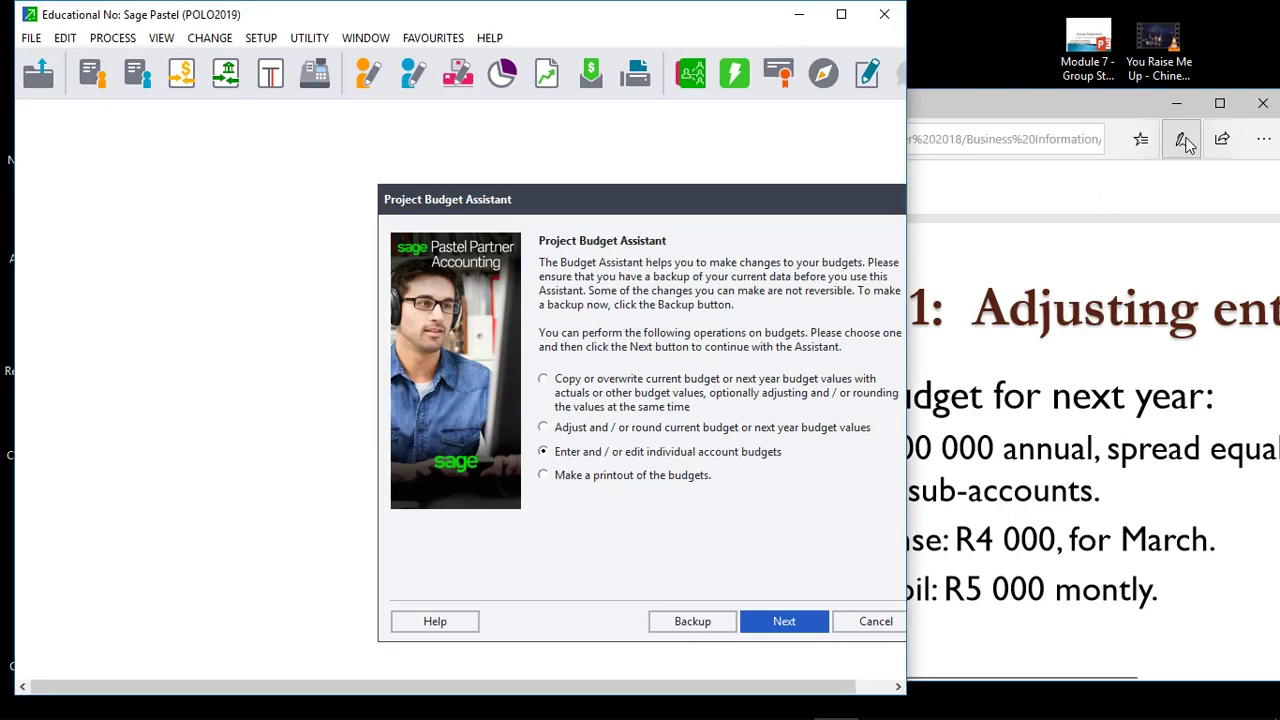
{"action": "left_click", "coordinate": [1210, 104]}
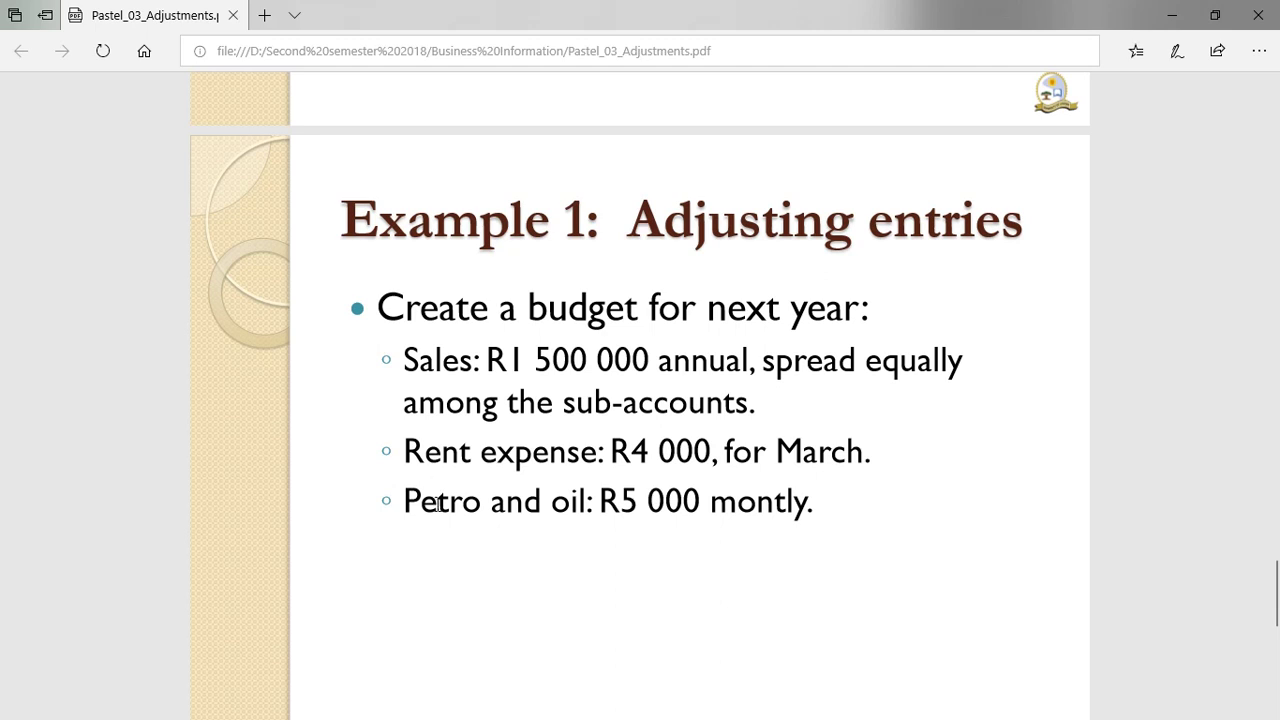
{"action": "left_click", "coordinate": [1215, 15]}
{"action": "left_click", "coordinate": [839, 20]}
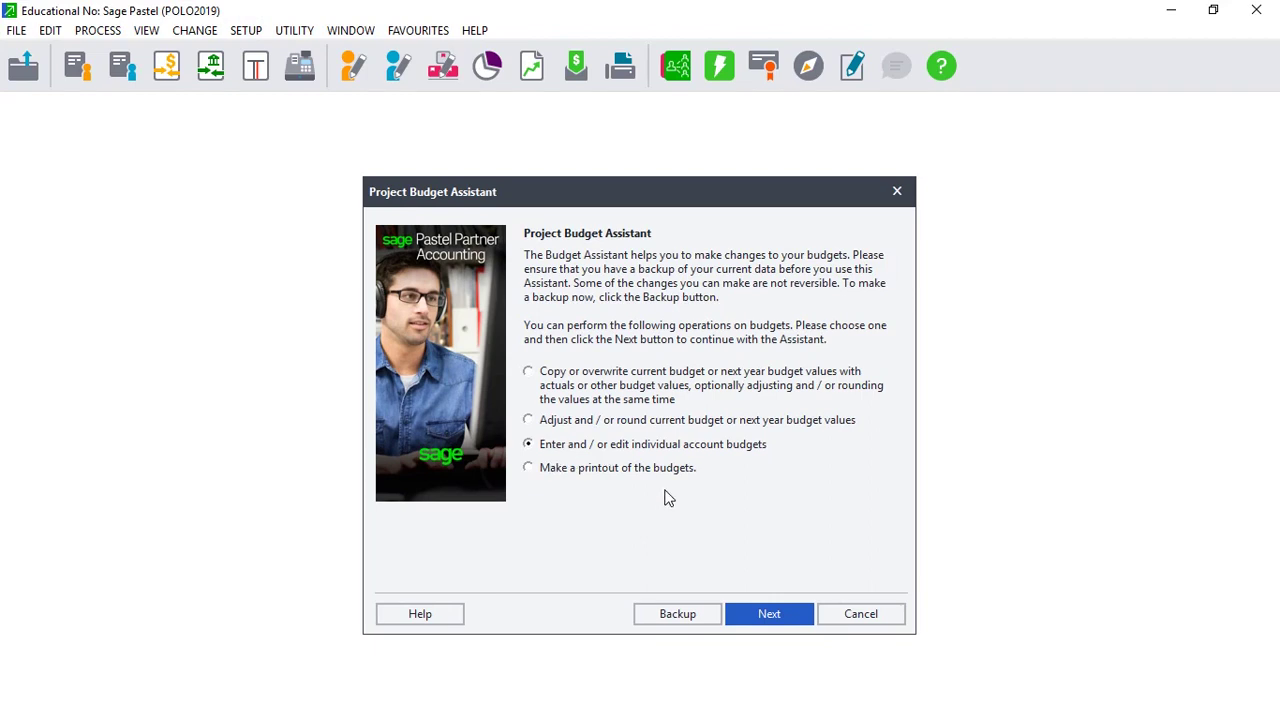
Step: Advance the assistant, check the budget year in the PDF example, and select Next Year Budgets to work on
{"action": "left_click", "coordinate": [765, 616]}
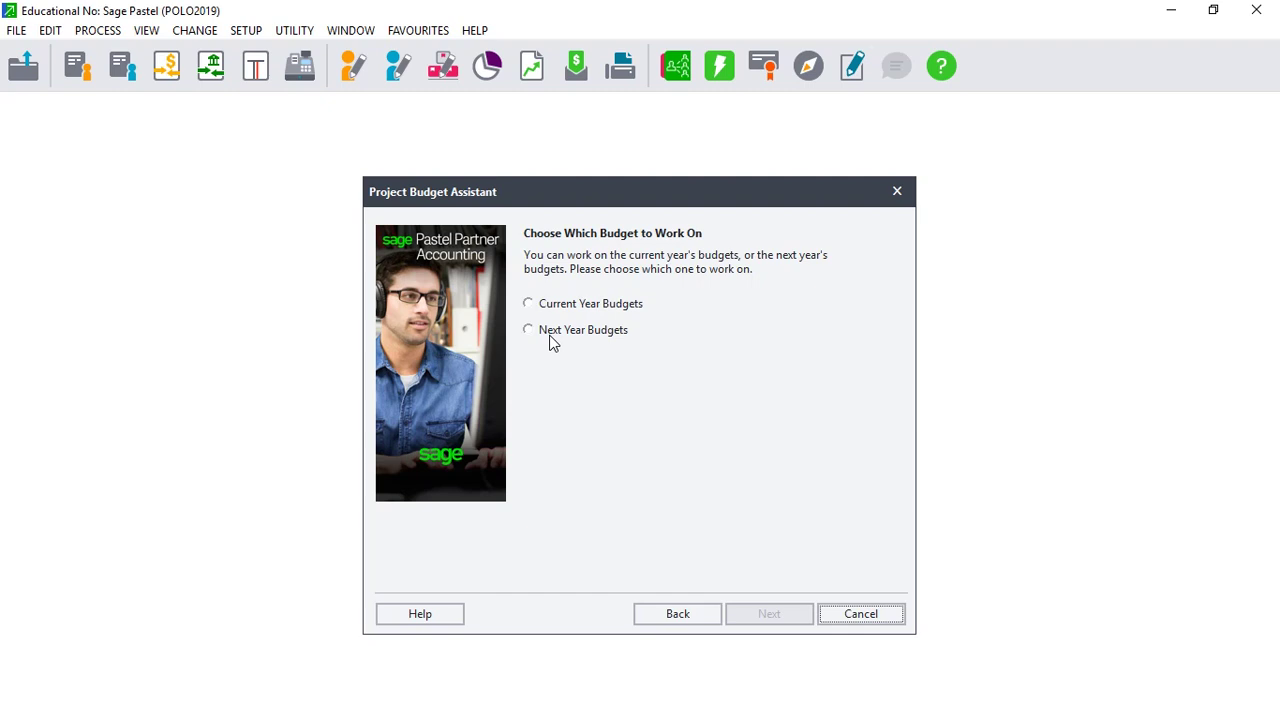
{"action": "left_click", "coordinate": [1215, 12]}
{"action": "left_click", "coordinate": [1215, 107]}
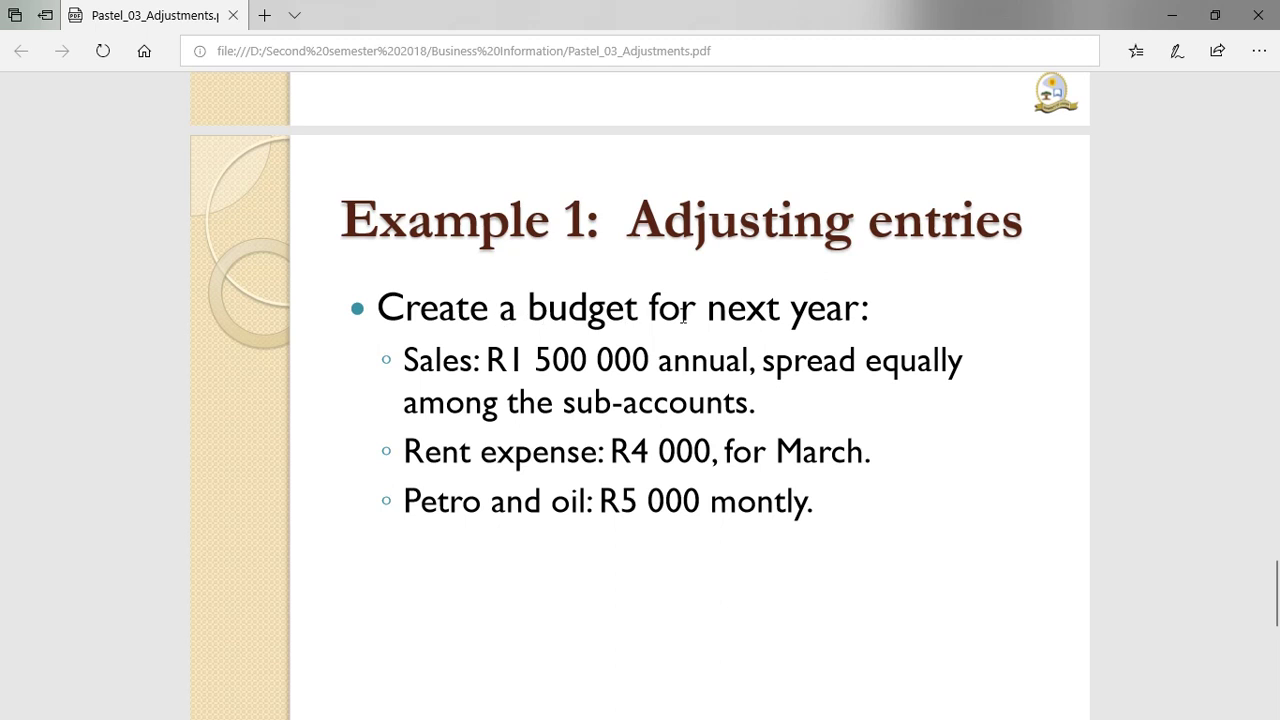
{"action": "left_click", "coordinate": [1215, 15]}
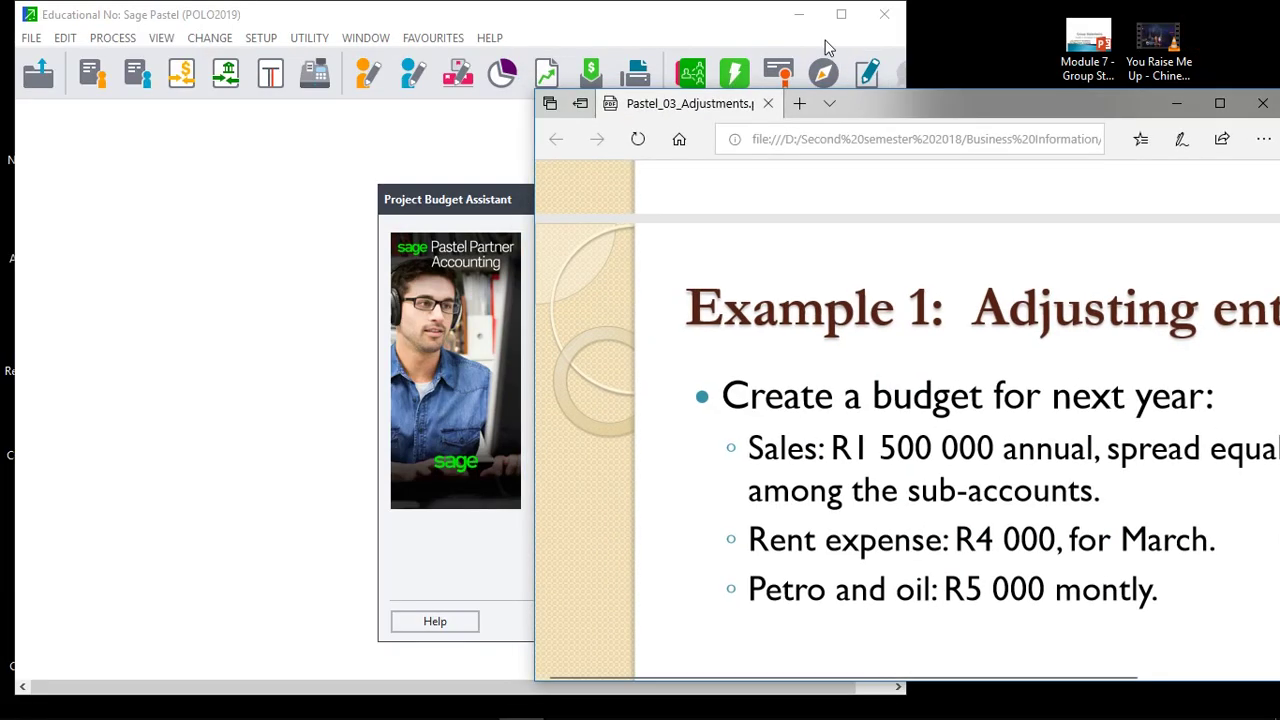
{"action": "left_click", "coordinate": [840, 15]}
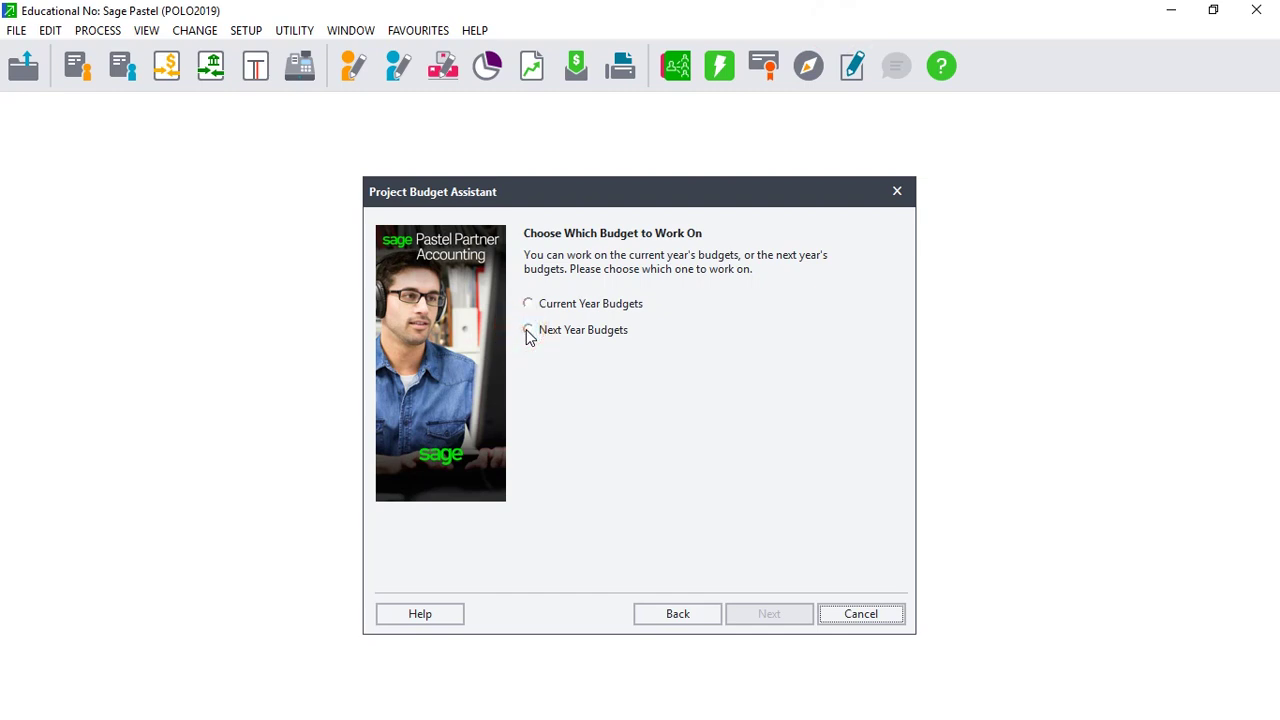
{"action": "left_click", "coordinate": [528, 330]}
{"action": "left_click", "coordinate": [769, 615]}
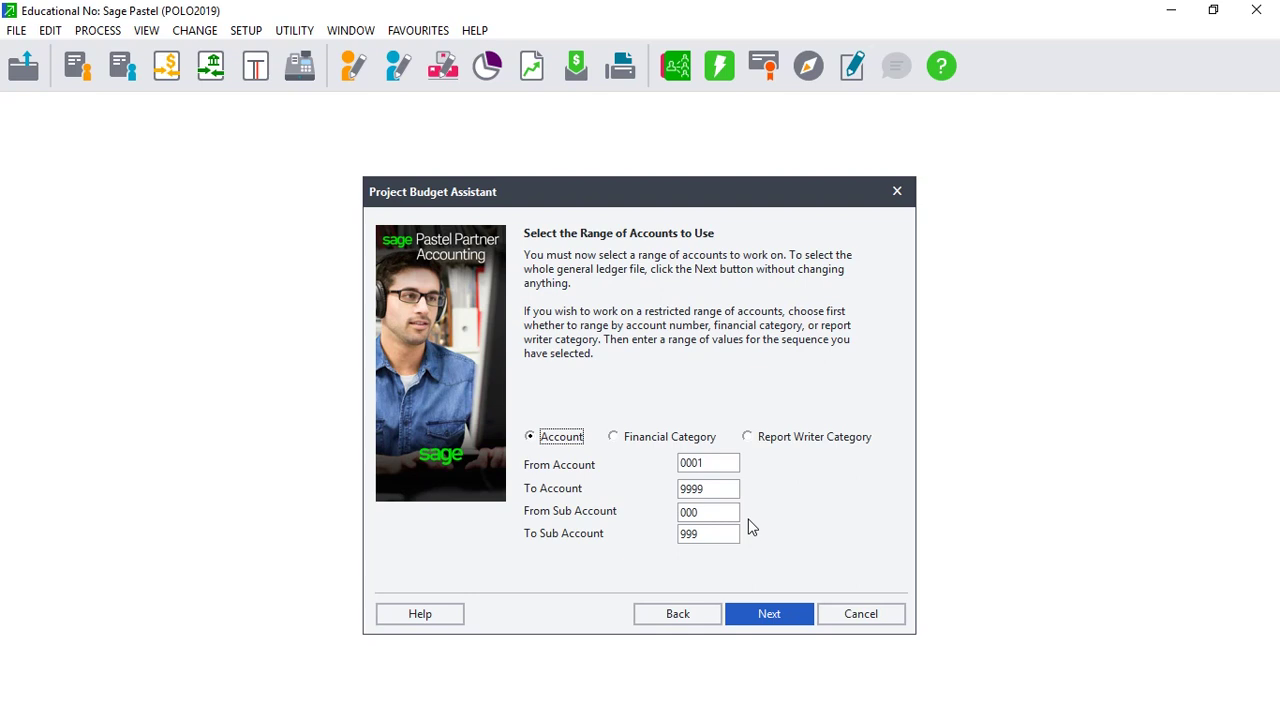
Step: Accept the full account range and the default monthly percentages, consulting the PDF example before continuing to the account budget table
{"action": "left_click", "coordinate": [776, 612]}
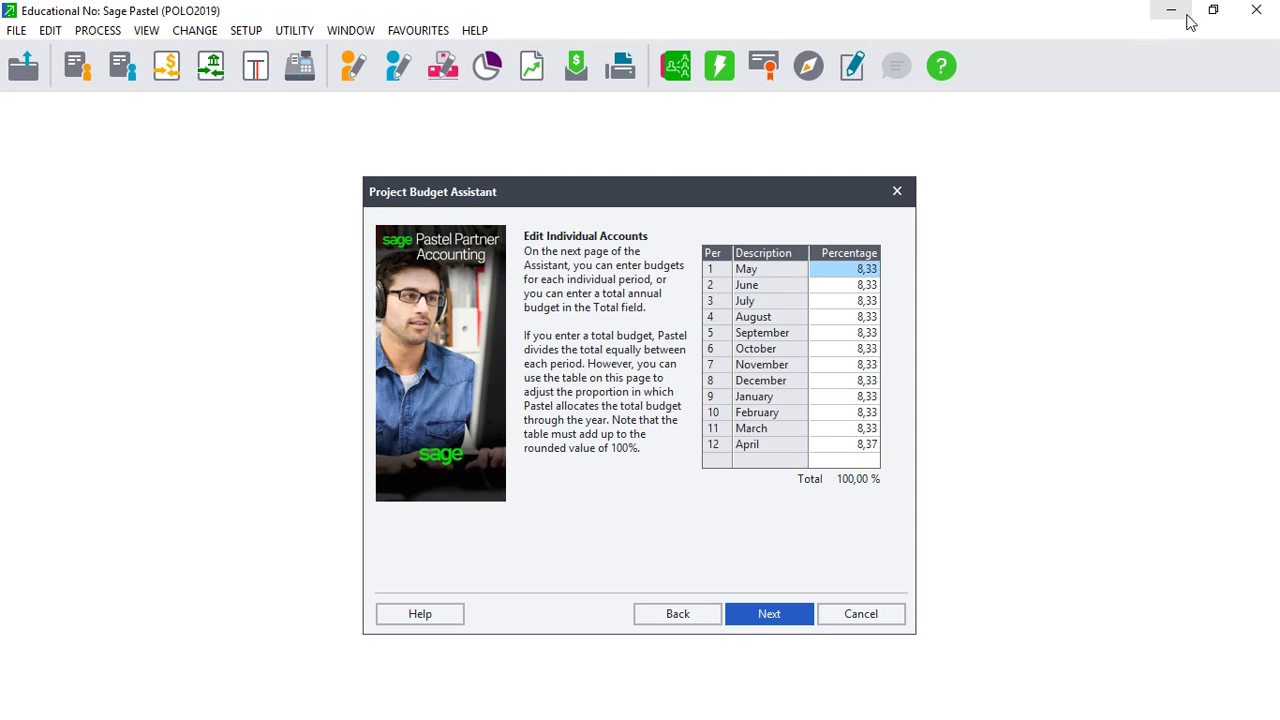
{"action": "left_click", "coordinate": [1229, 9]}
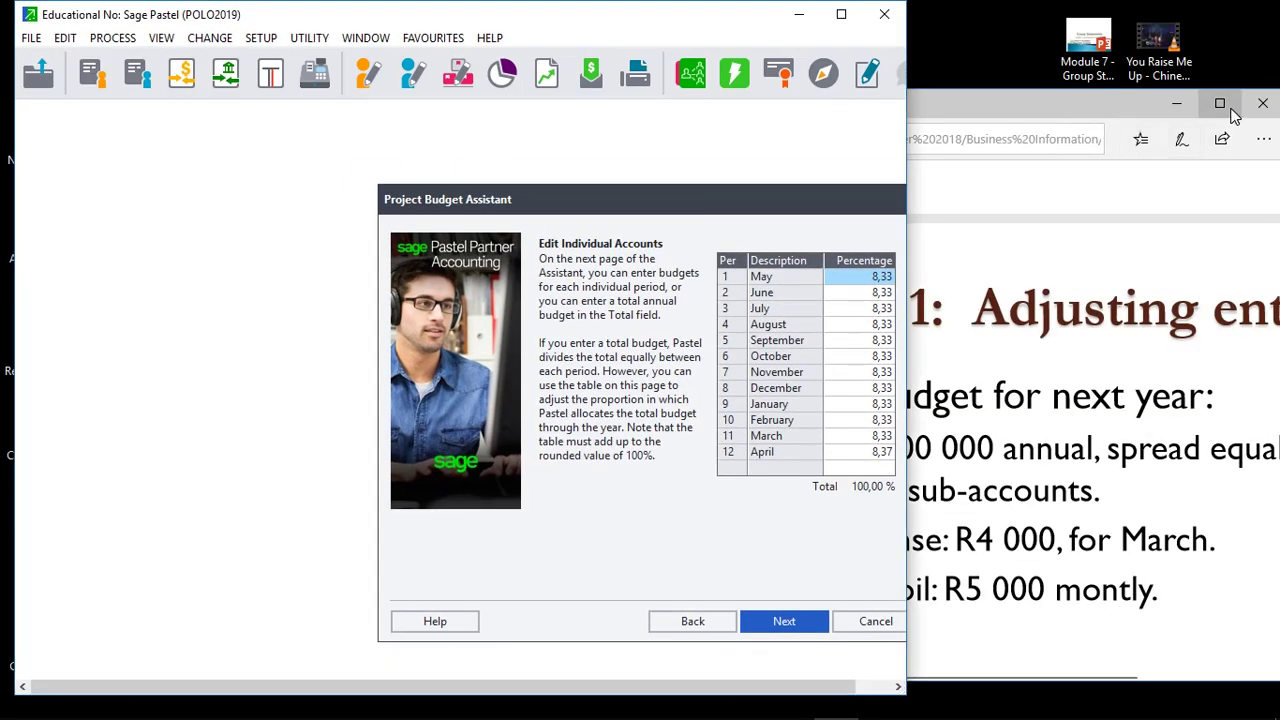
{"action": "left_click", "coordinate": [1230, 107]}
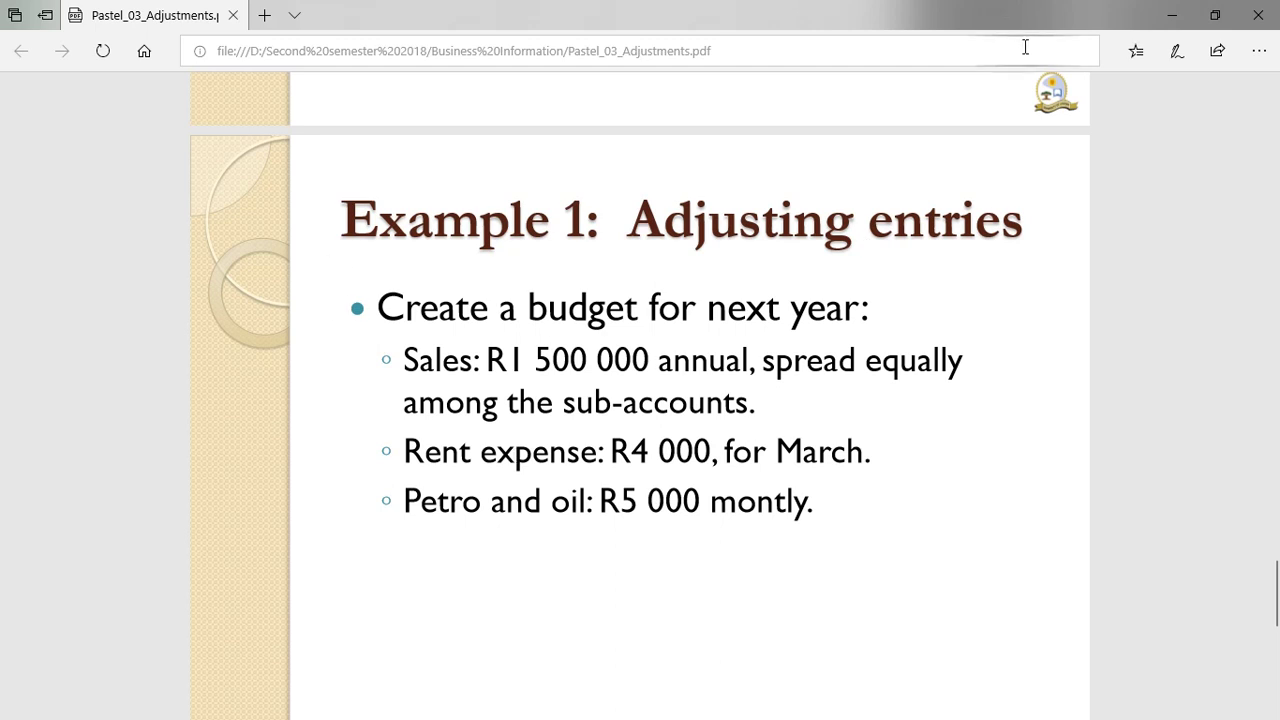
{"action": "left_click", "coordinate": [1214, 15]}
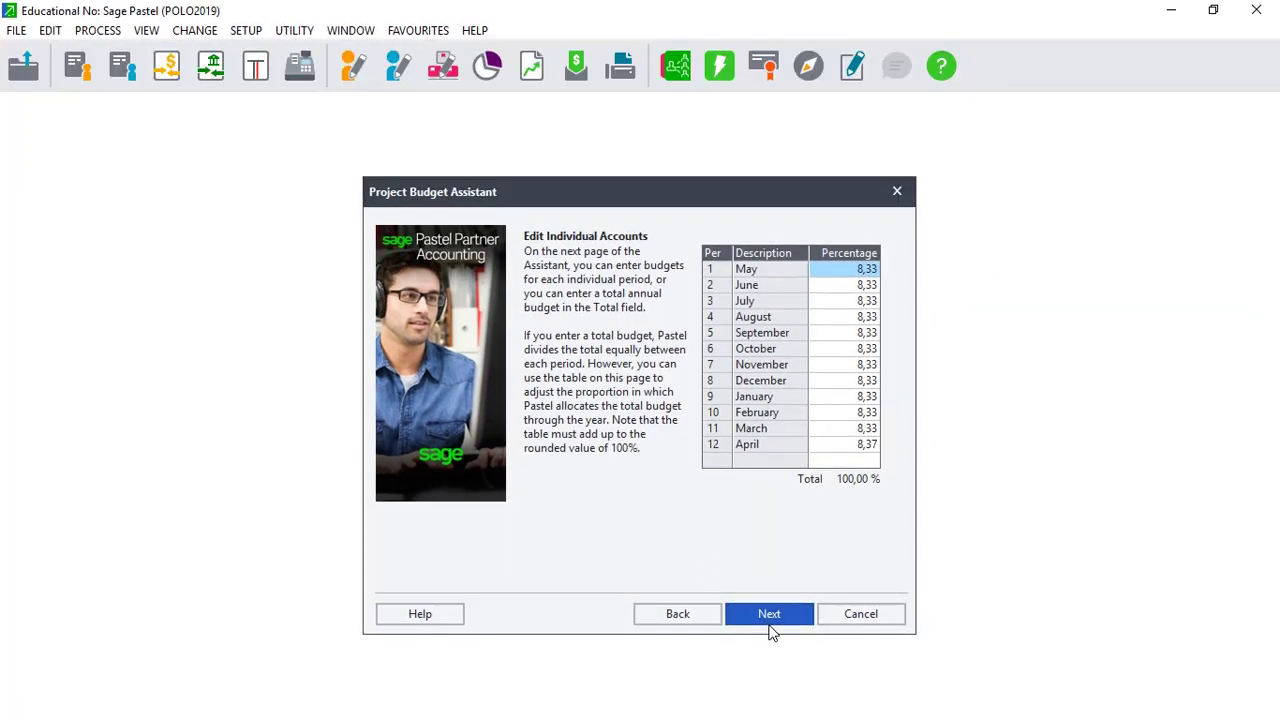
{"action": "left_click", "coordinate": [769, 616]}
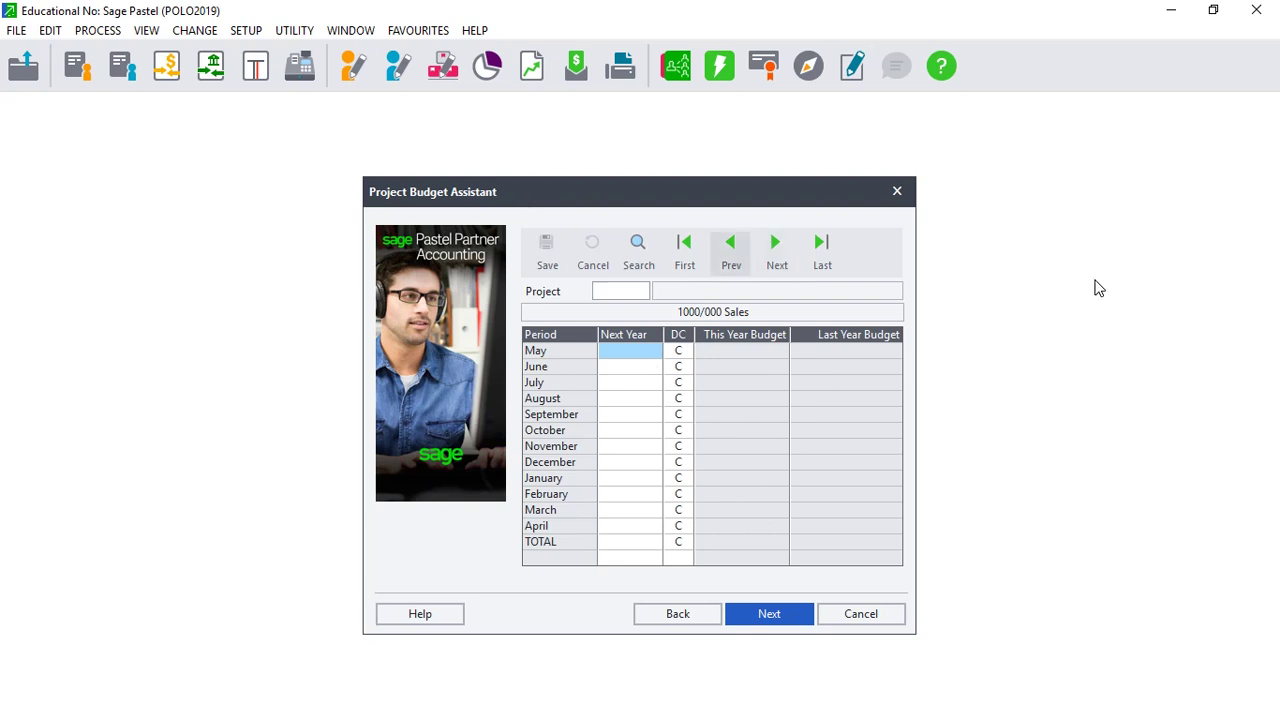
Step: Switch to the PDF to review the annual sales budget instruction, and return to Sage Pastel
{"action": "left_click", "coordinate": [1212, 11]}
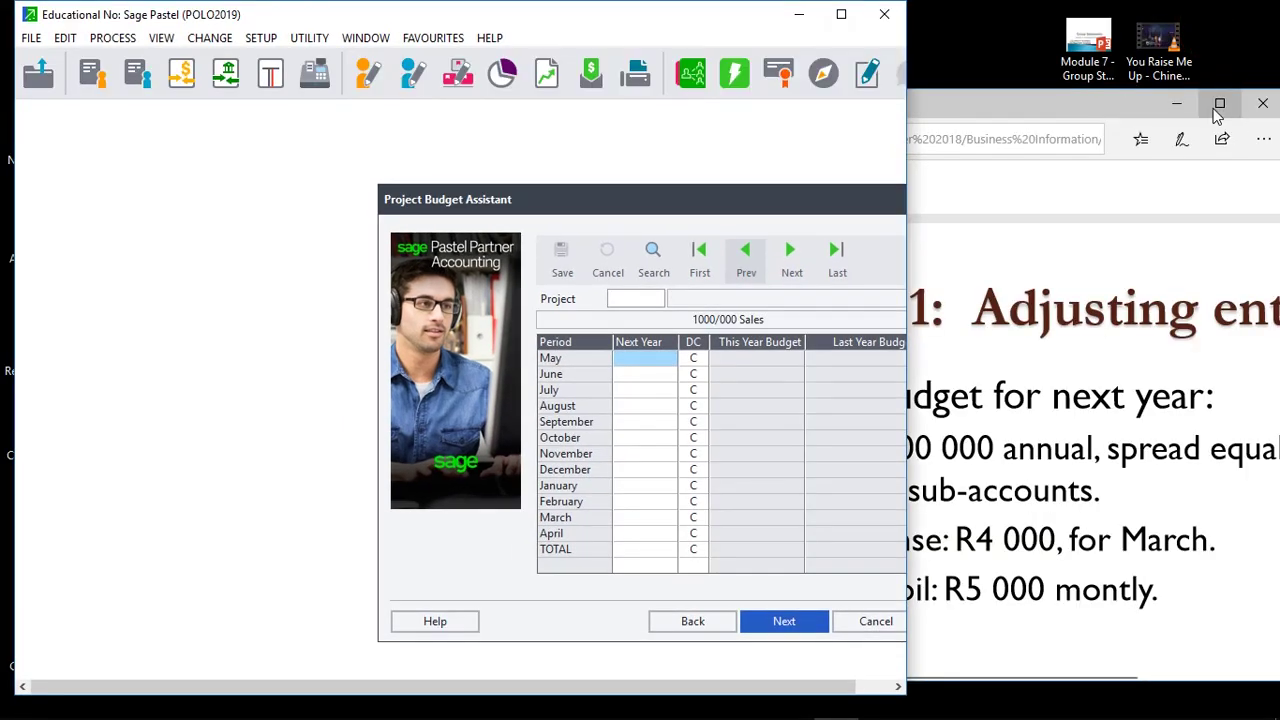
{"action": "left_click", "coordinate": [1219, 104]}
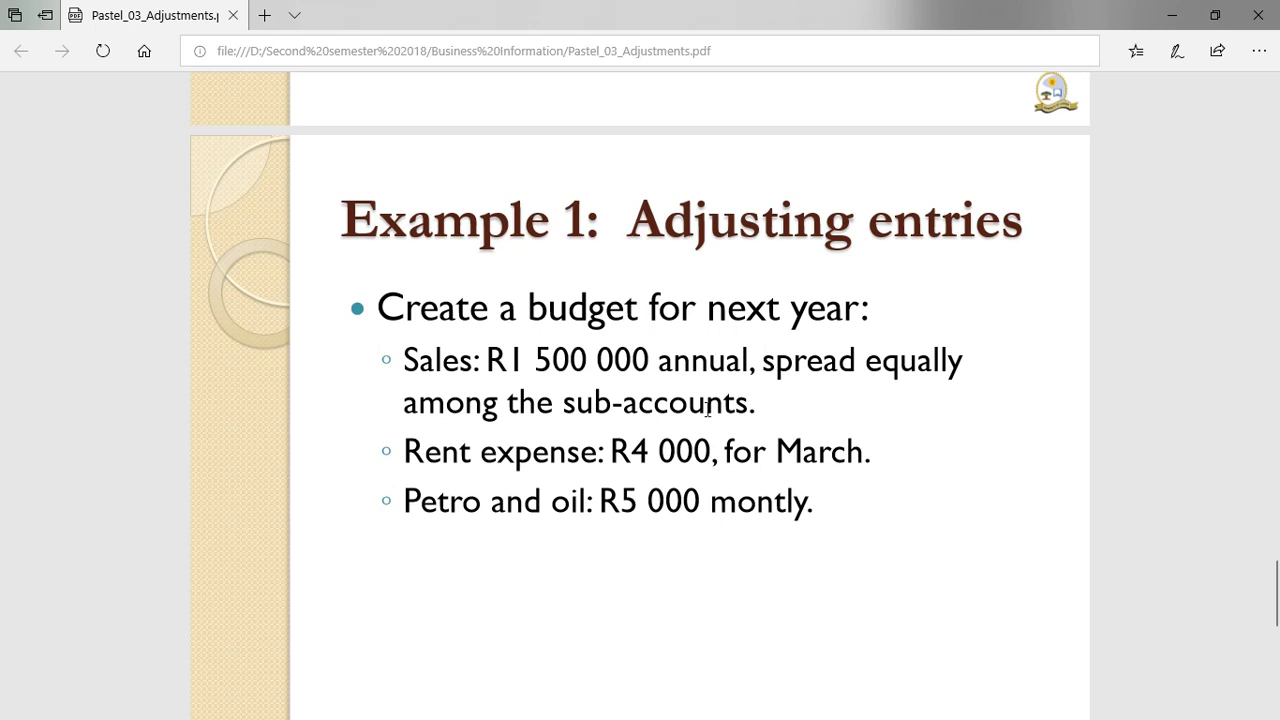
{"action": "left_click", "coordinate": [1214, 15]}
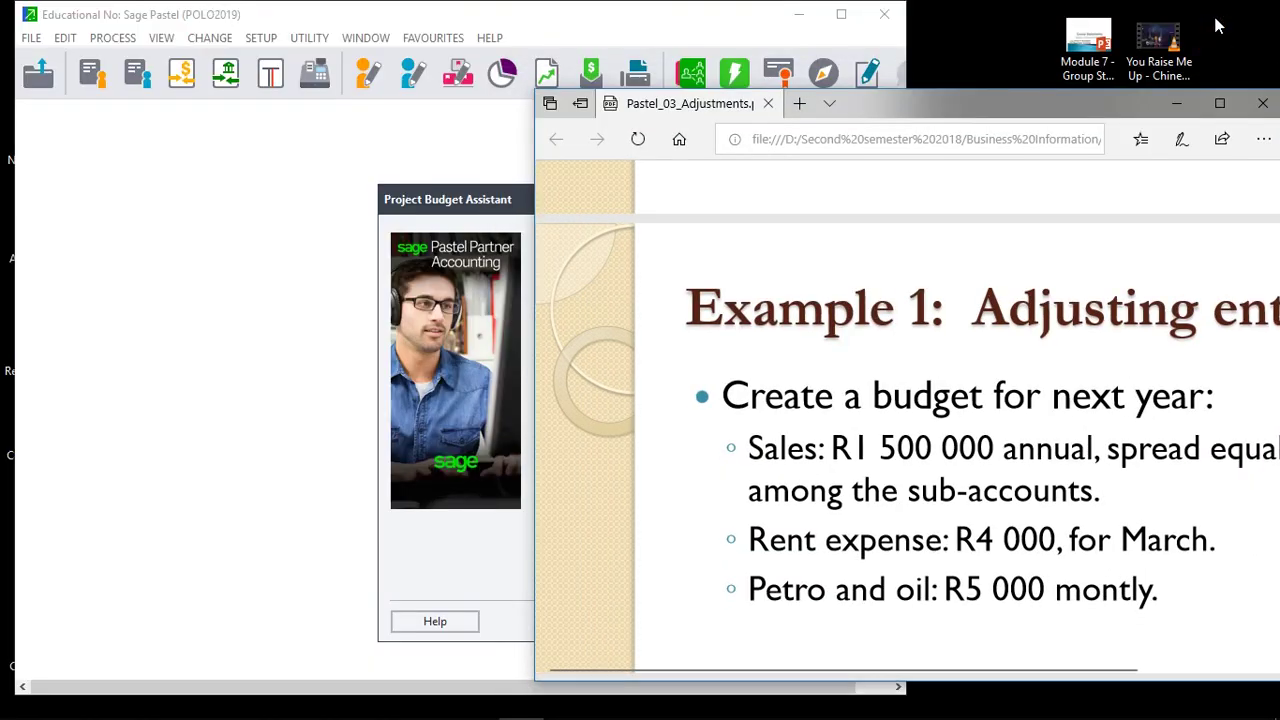
{"action": "left_click", "coordinate": [841, 14]}
Step: Search the general ledger accounts by description from "SA" and select the Sales account 1000/000
{"action": "left_click", "coordinate": [638, 236]}
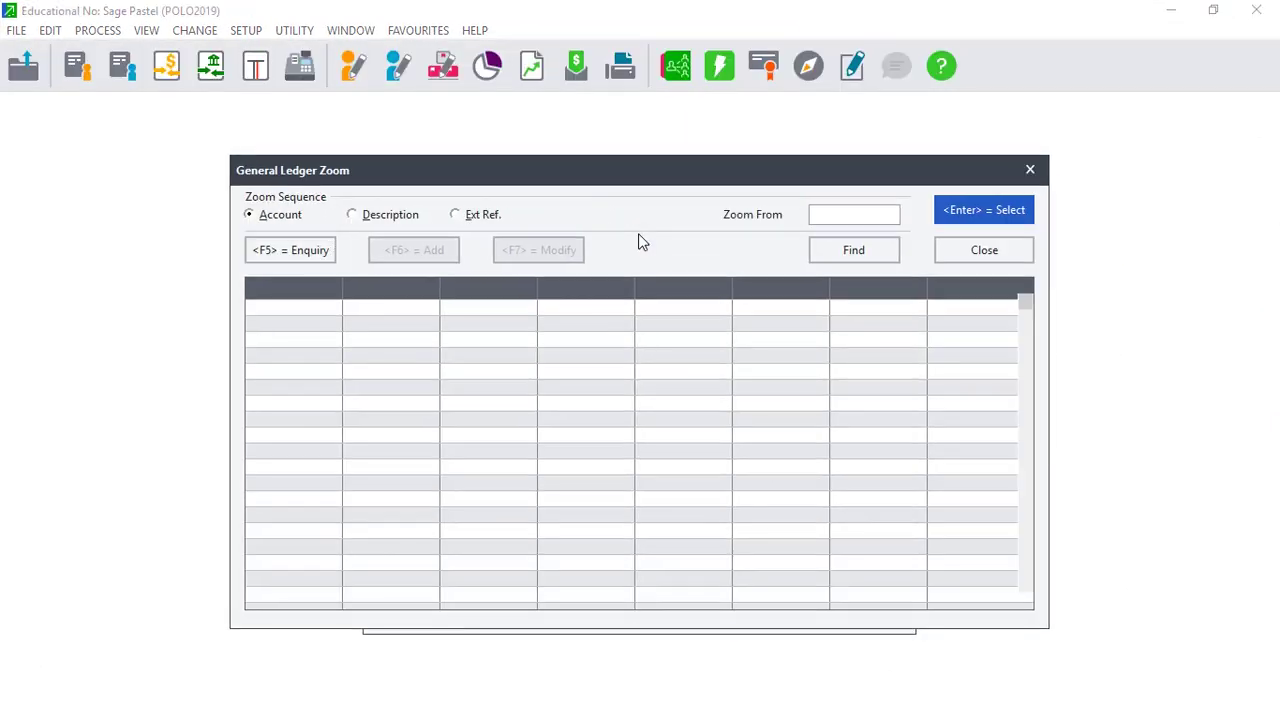
{"action": "type", "text": "SEE"}
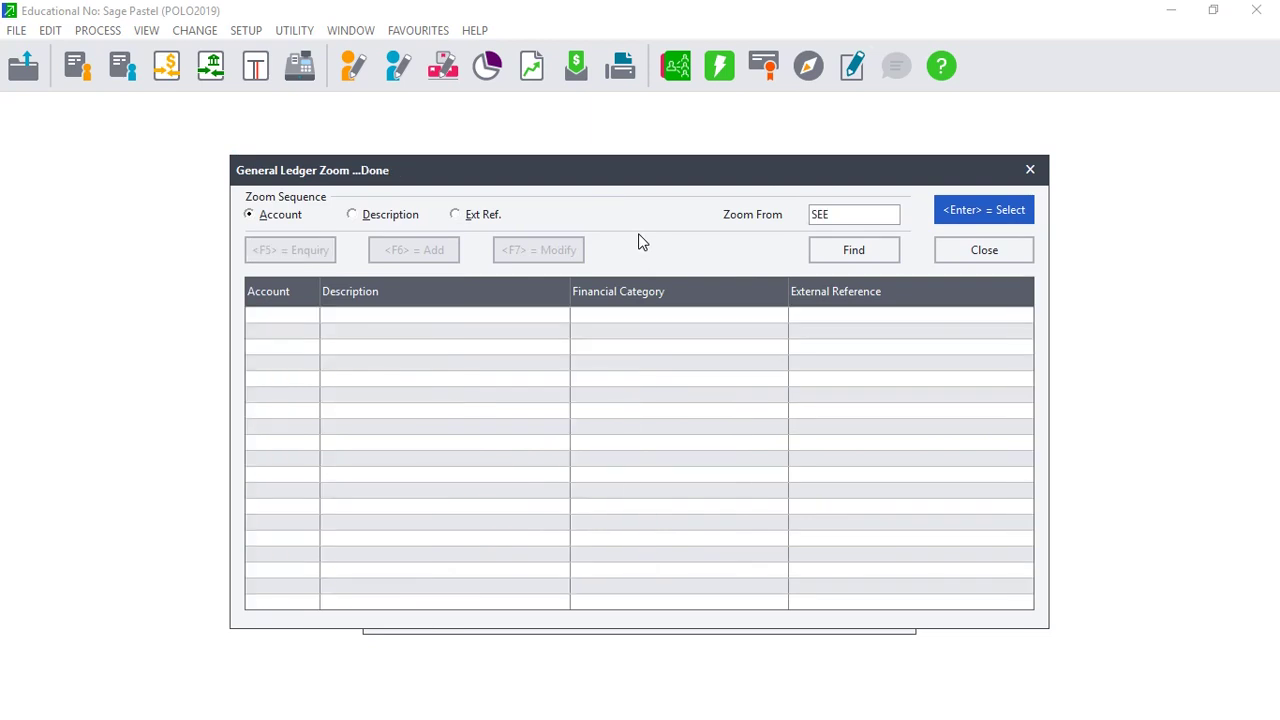
{"action": "left_click", "coordinate": [354, 215]}
{"action": "type", "text": "SA"}
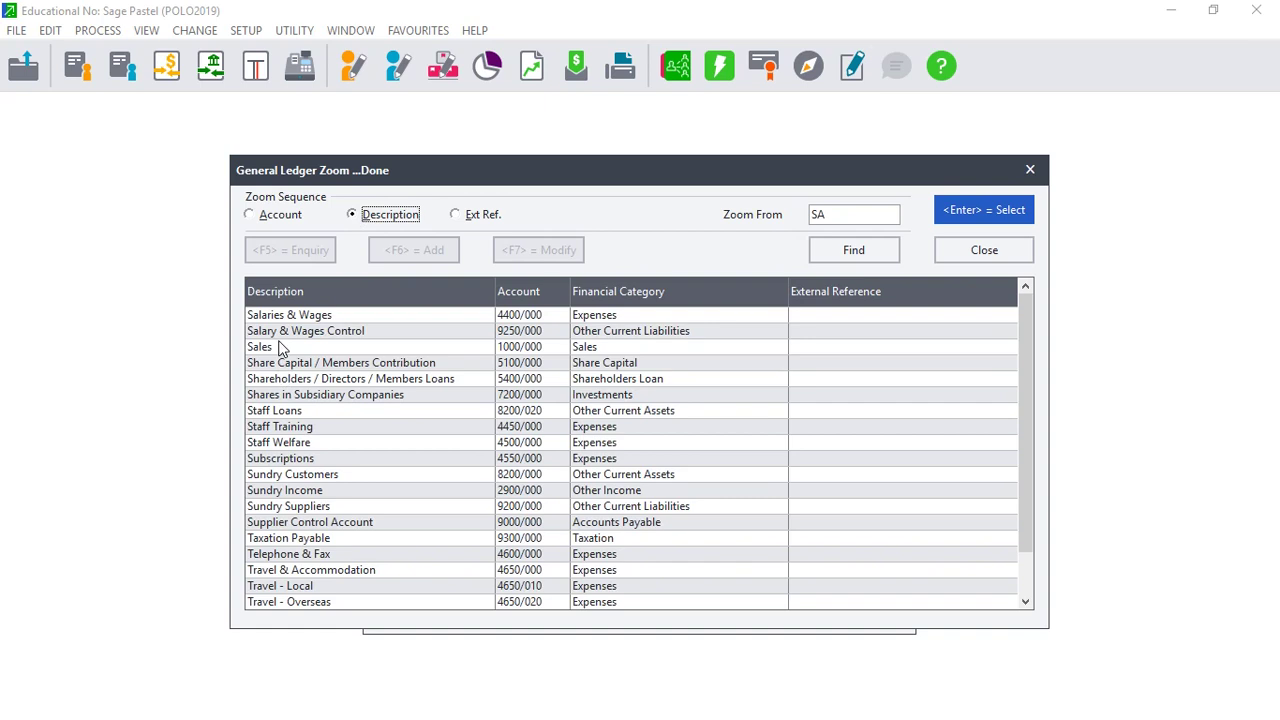
{"action": "left_click", "coordinate": [280, 347]}
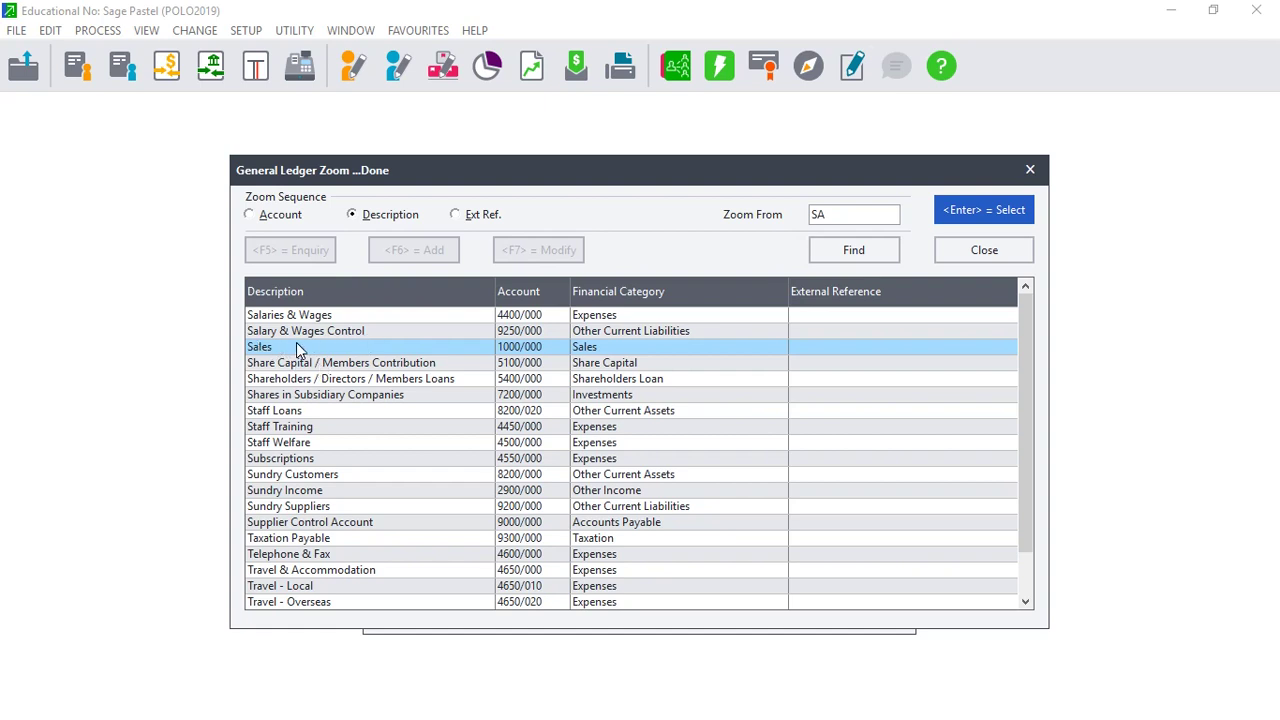
{"action": "double_click", "coordinate": [296, 347]}
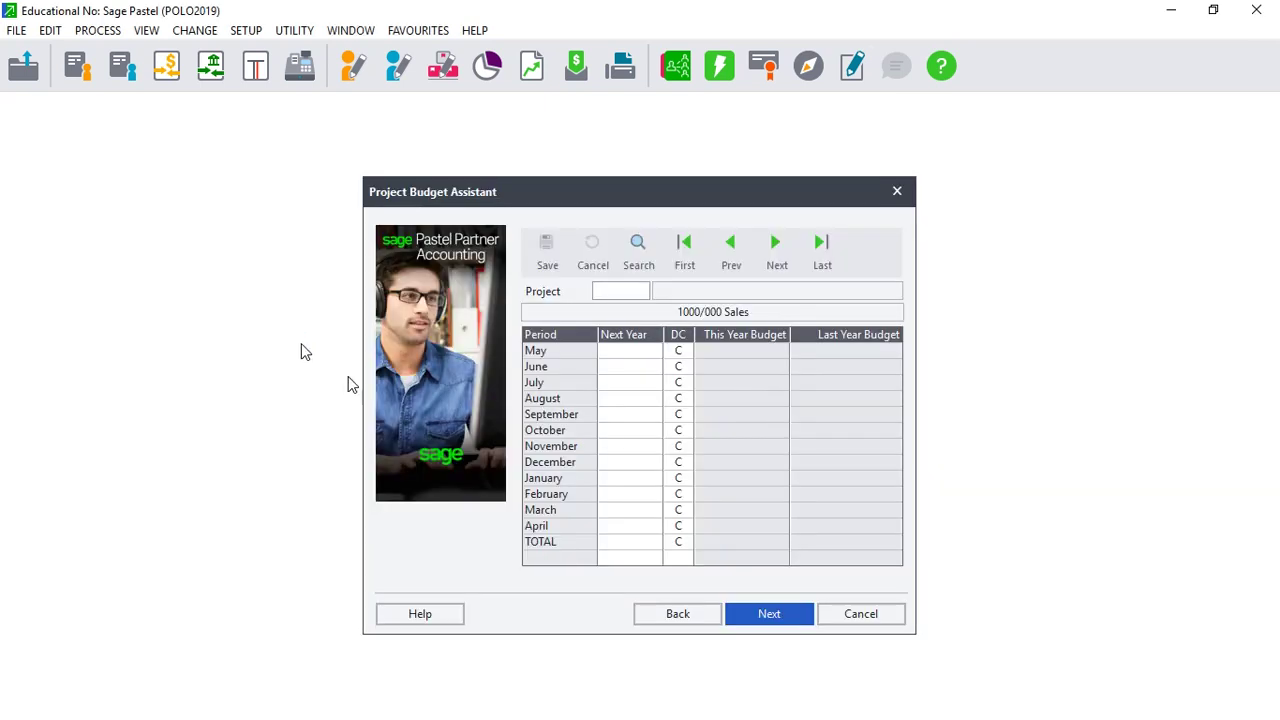
Step: Set the Sales account's total budget for next year to 1500000, spread over the periods, and save it
{"action": "left_click", "coordinate": [637, 544]}
{"action": "type", "text": "150"}
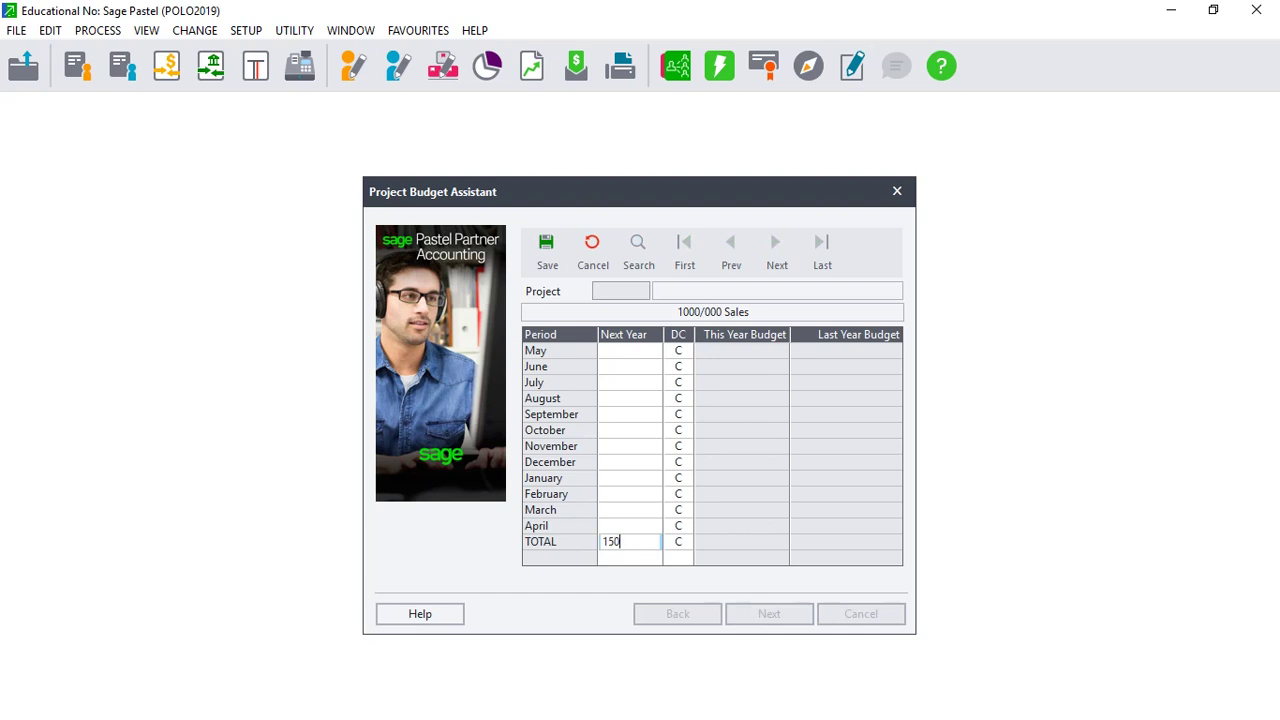
{"action": "type", "text": "0000"}
{"action": "left_click", "coordinate": [634, 508]}
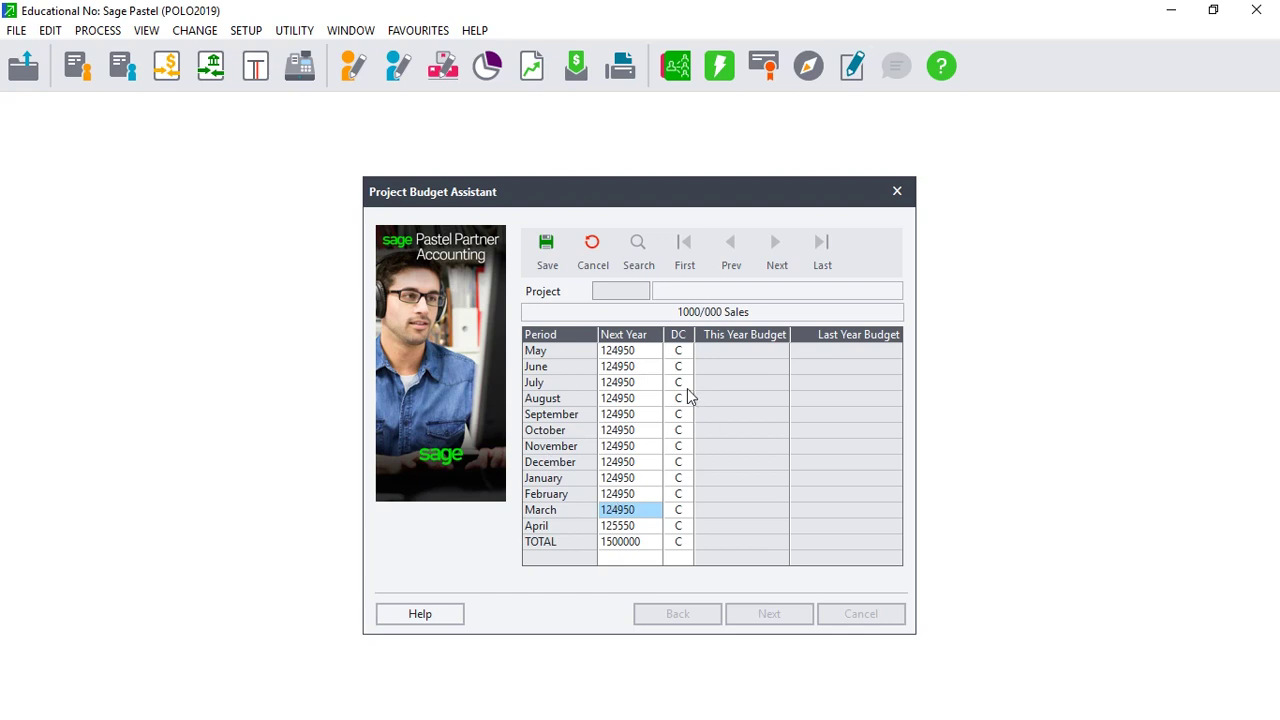
{"action": "left_click", "coordinate": [547, 255]}
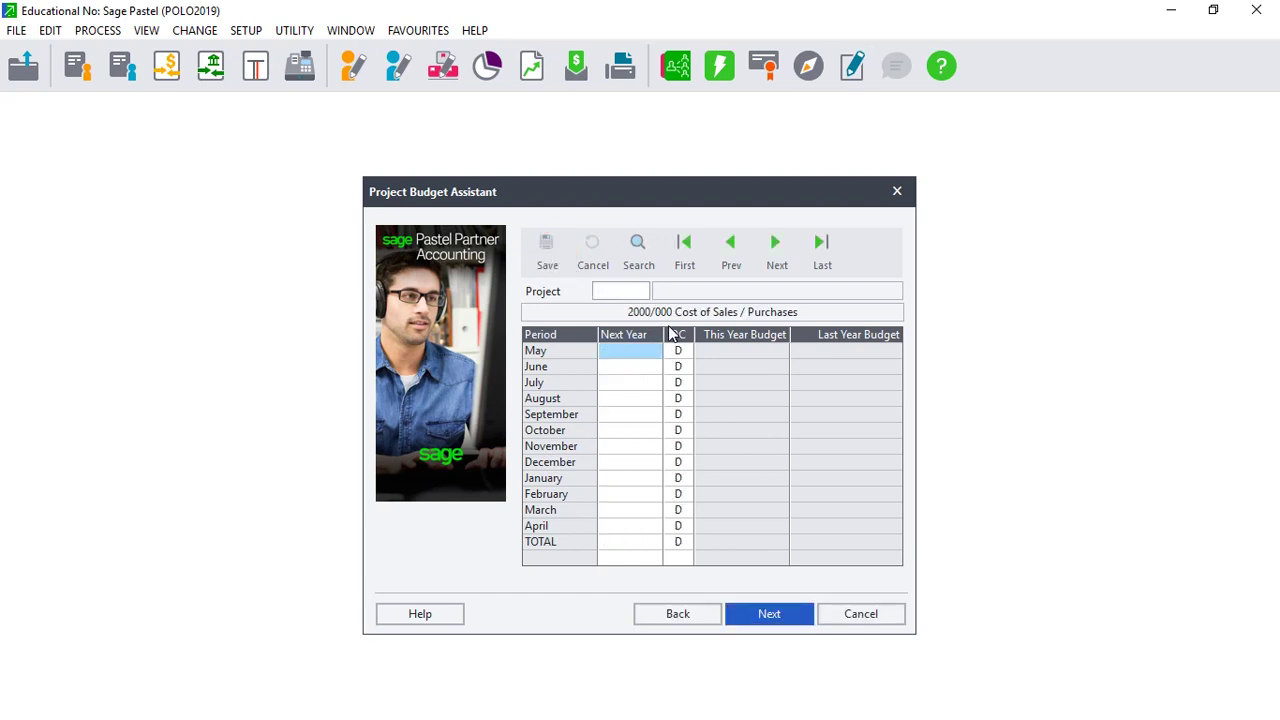
Step: Switch to the PDF to check the rent expense budget instruction, and return to Sage Pastel
{"action": "left_click", "coordinate": [1213, 10]}
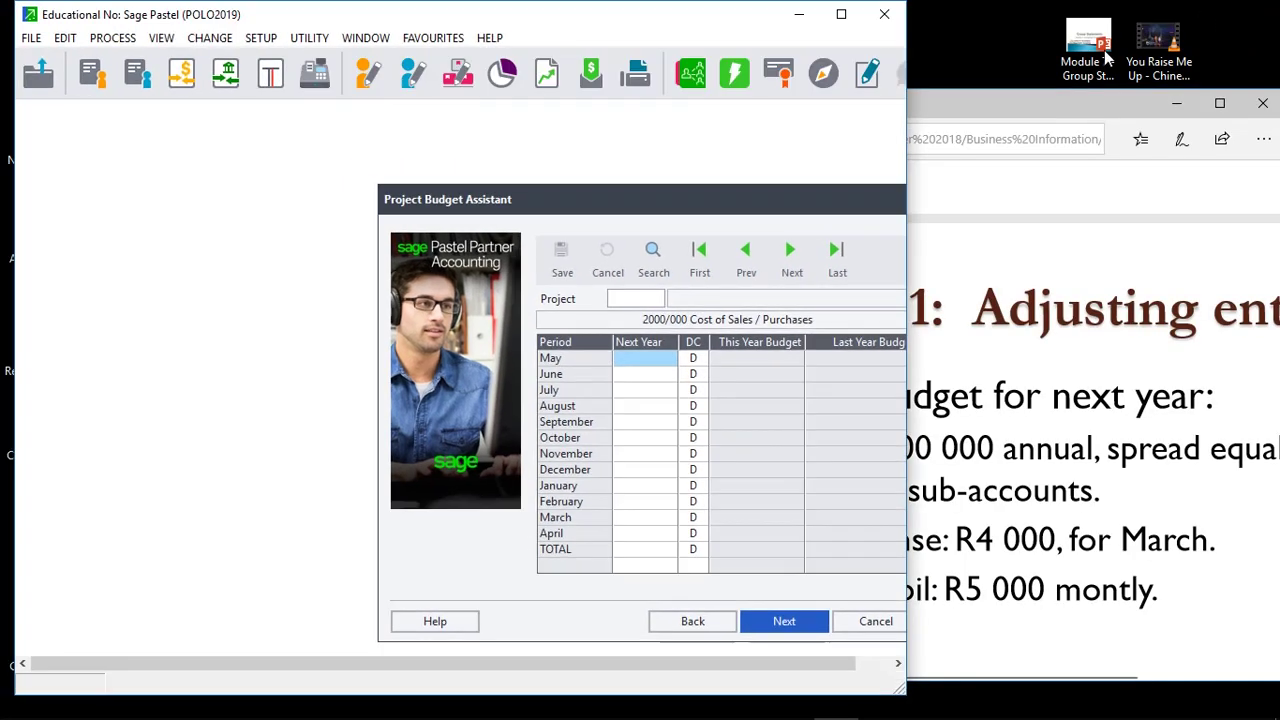
{"action": "left_click", "coordinate": [1219, 103]}
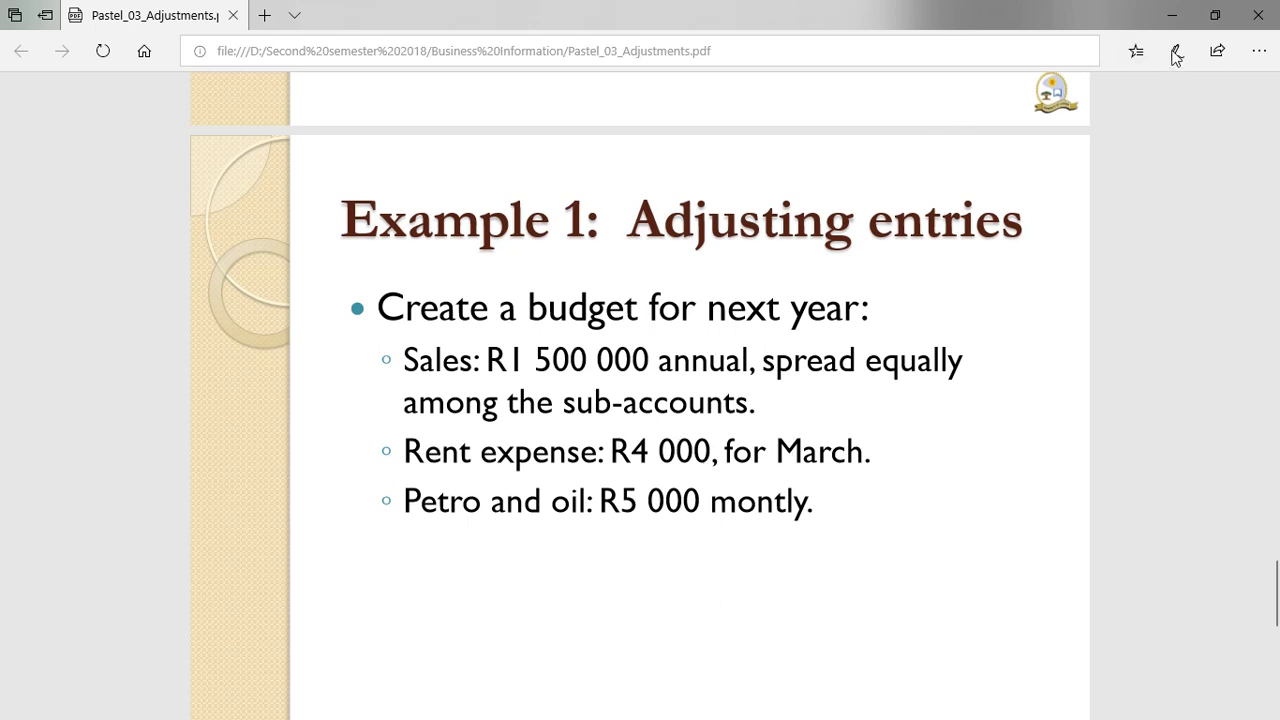
{"action": "left_click", "coordinate": [1172, 15]}
{"action": "left_click", "coordinate": [839, 17]}
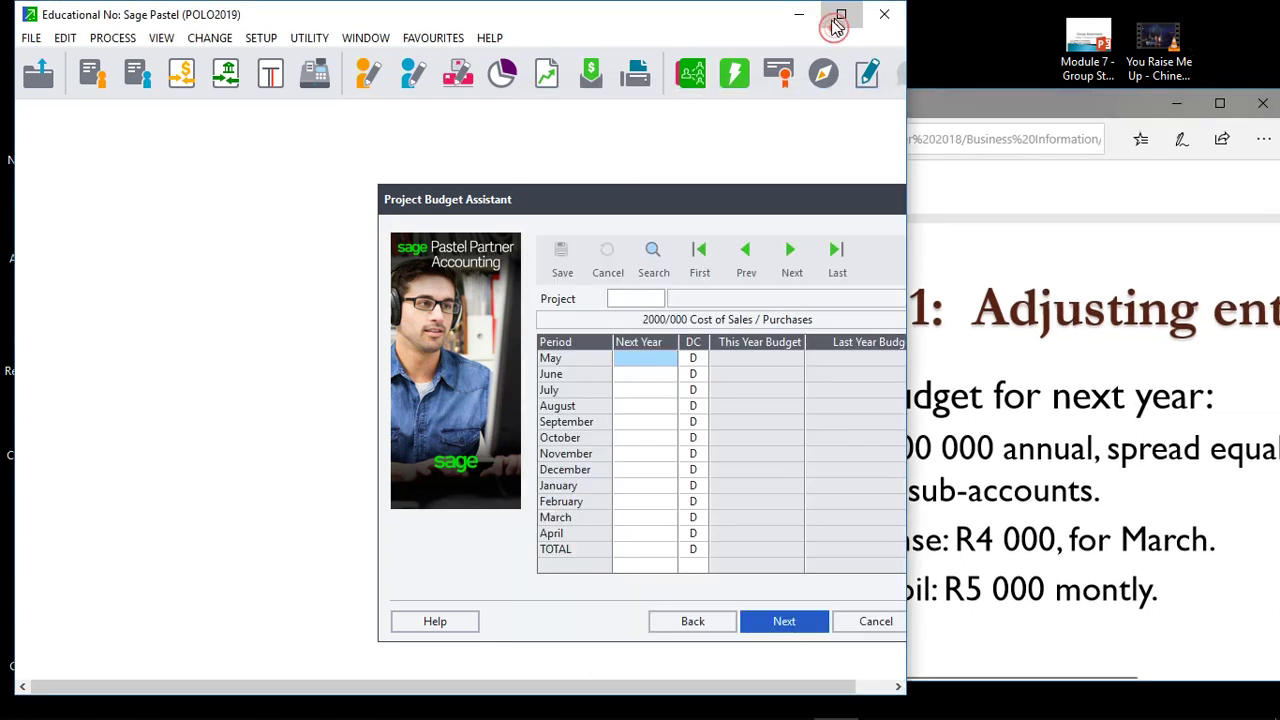
Step: Find the Rent Paid account 4300/000 by searching for "RENT", set its March budget for next year to 4000, and save it
{"action": "left_click", "coordinate": [622, 250]}
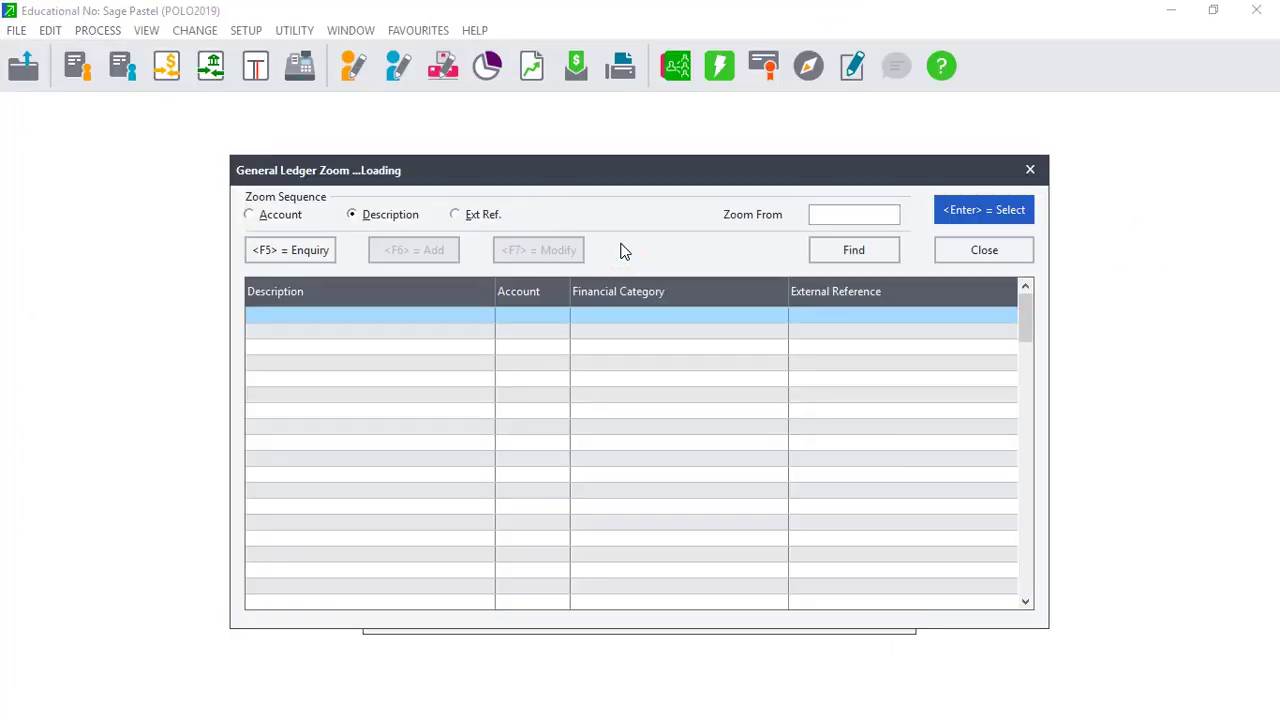
{"action": "type", "text": "RENT"}
{"action": "key", "text": "Return"}
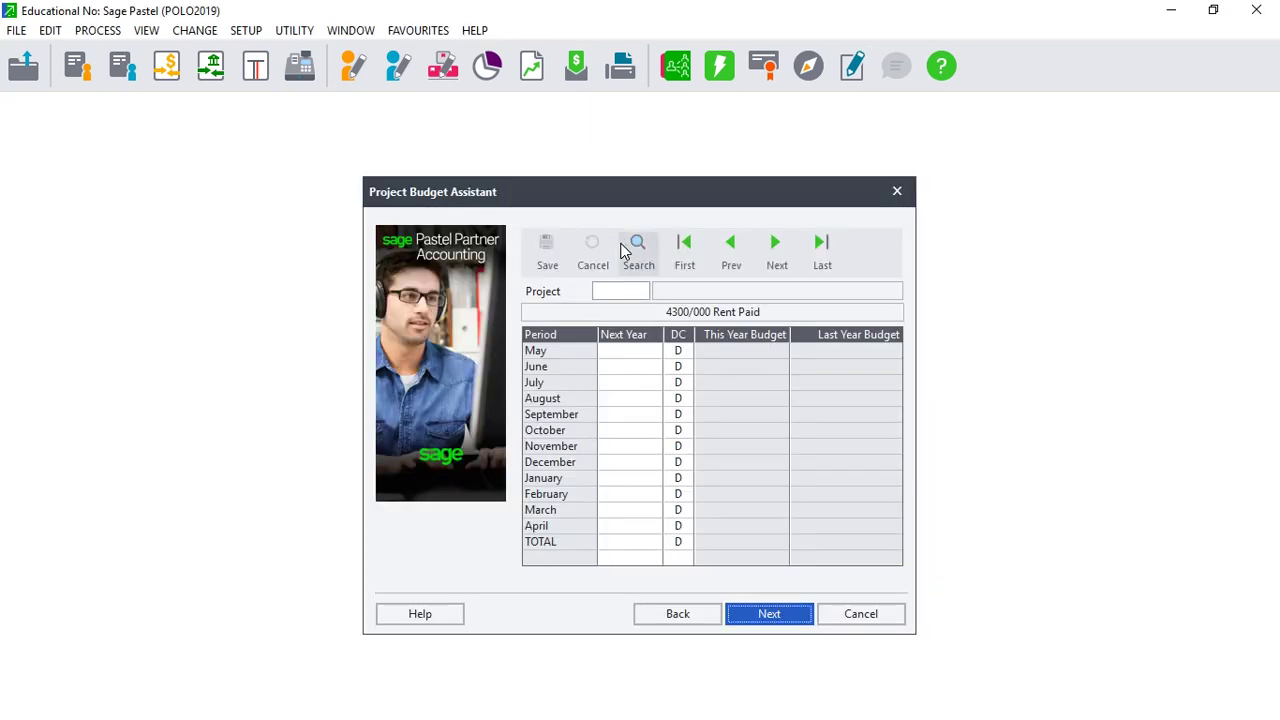
{"action": "left_click", "coordinate": [613, 512]}
{"action": "type", "text": "4000"}
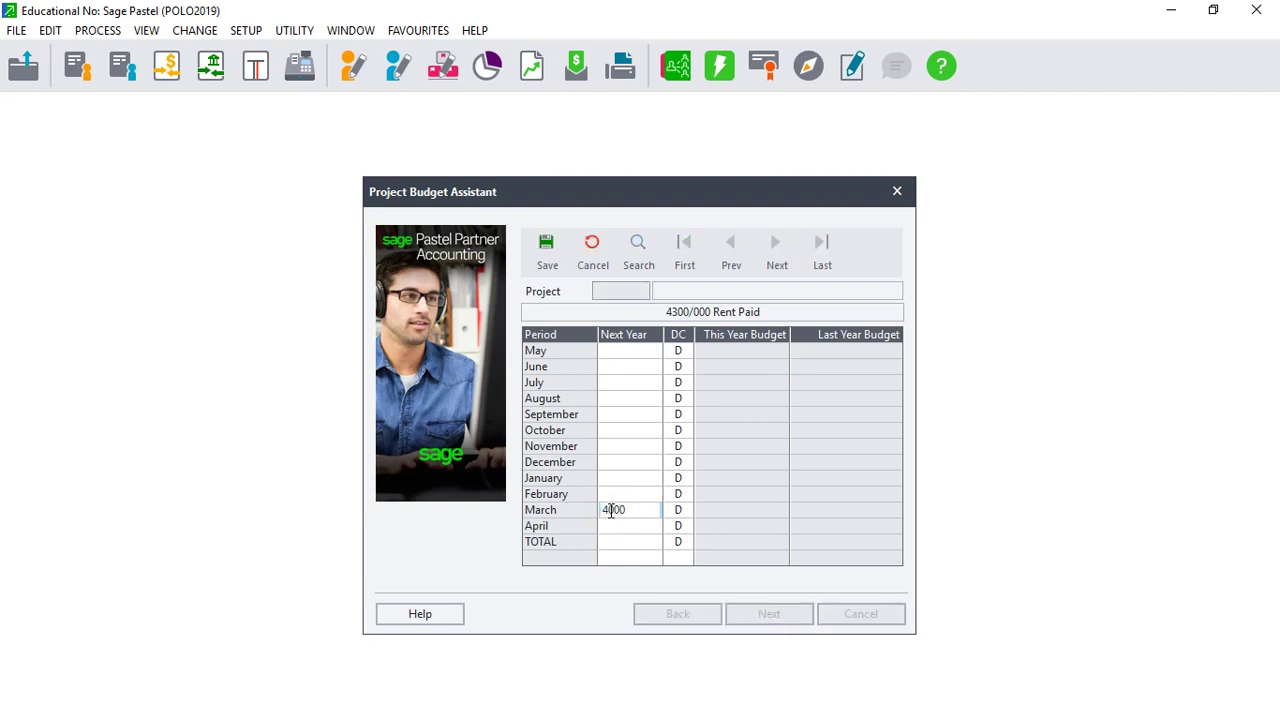
{"action": "left_click", "coordinate": [545, 266]}
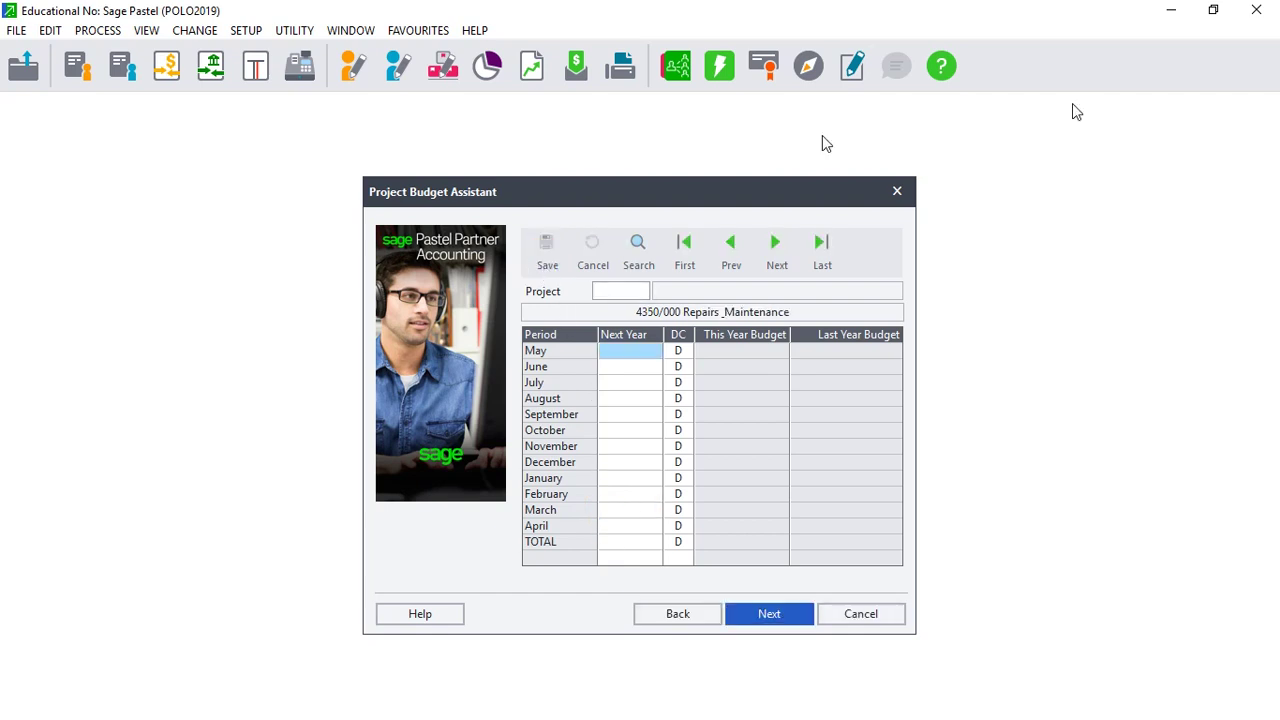
Step: Switch to the PDF to check the petrol and oil budget instruction, and return to Sage Pastel
{"action": "left_click", "coordinate": [1213, 10]}
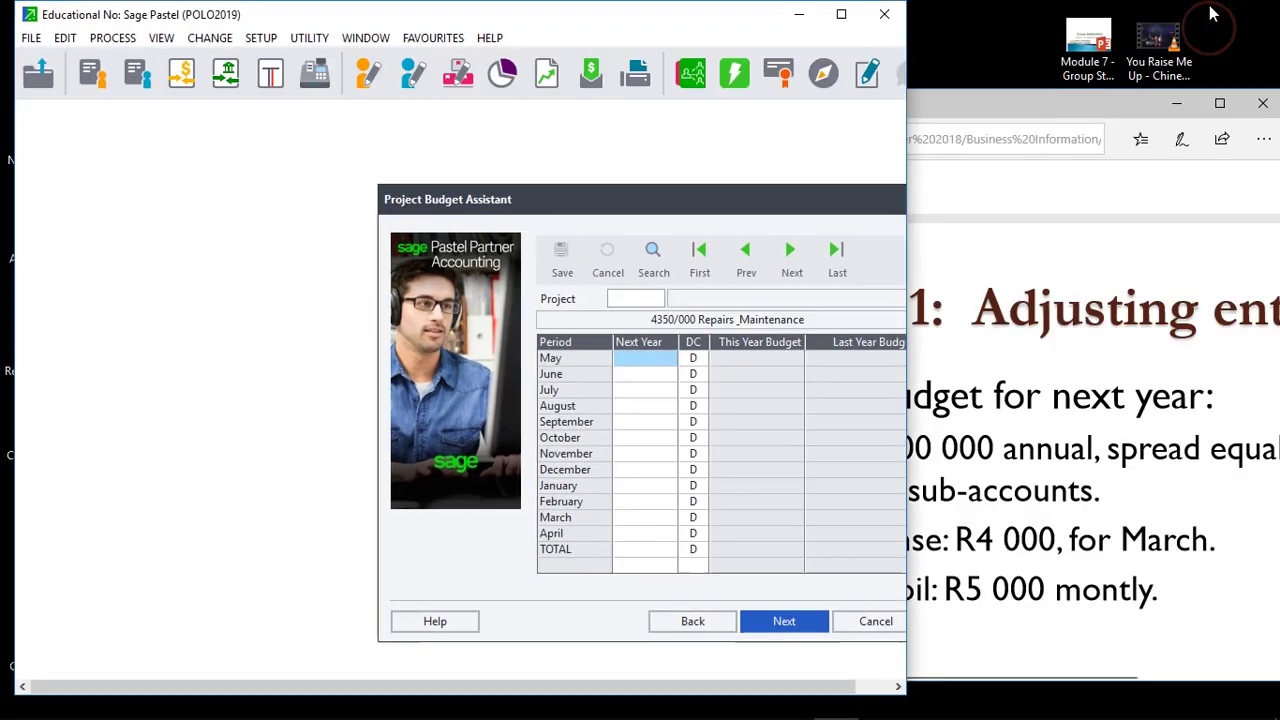
{"action": "left_click", "coordinate": [1230, 110]}
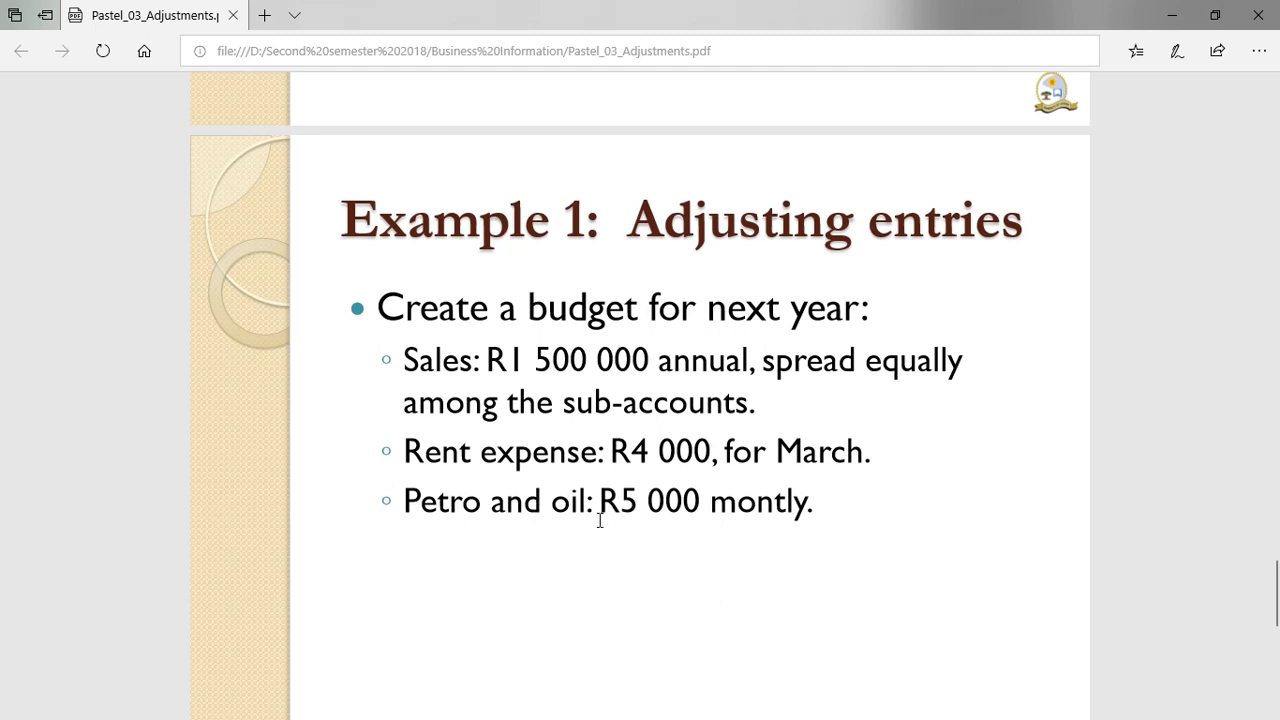
{"action": "left_click", "coordinate": [1215, 15]}
{"action": "left_click", "coordinate": [841, 14]}
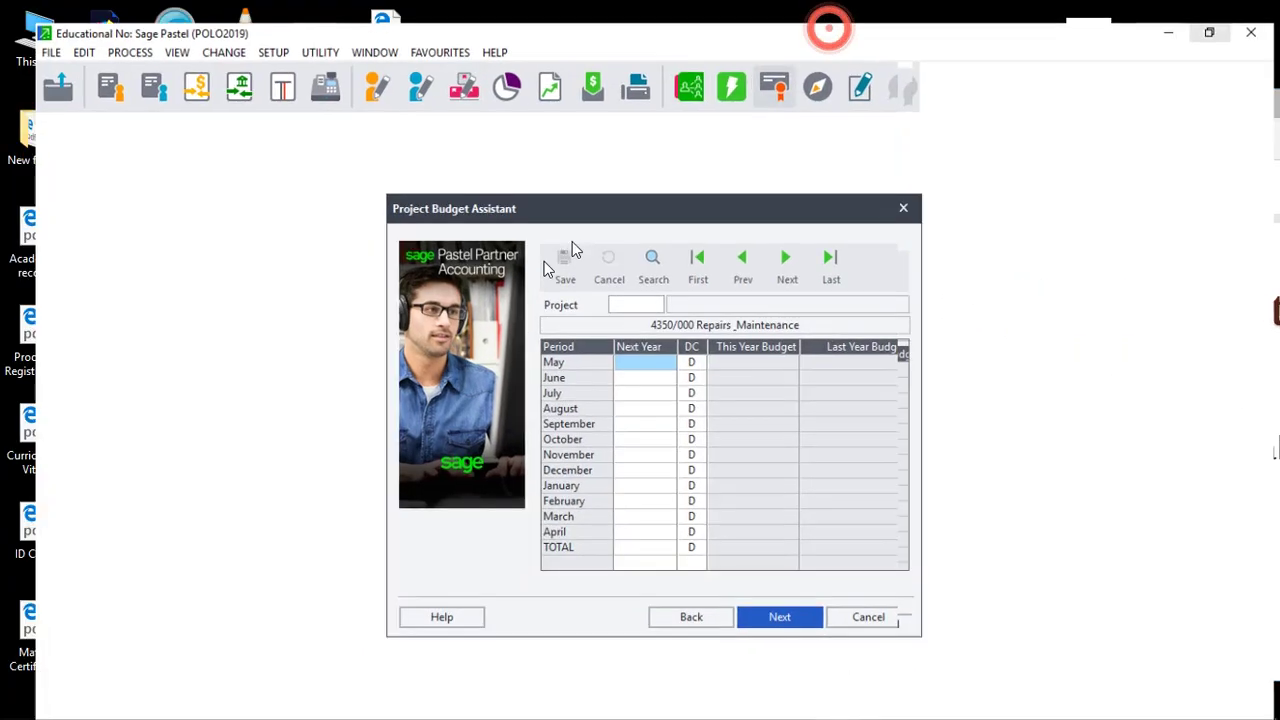
Step: Search the general ledger accounts by description from "MOTO" and select Motor Vehicle - Petrol & Oil, 4150/010
{"action": "left_click", "coordinate": [639, 258]}
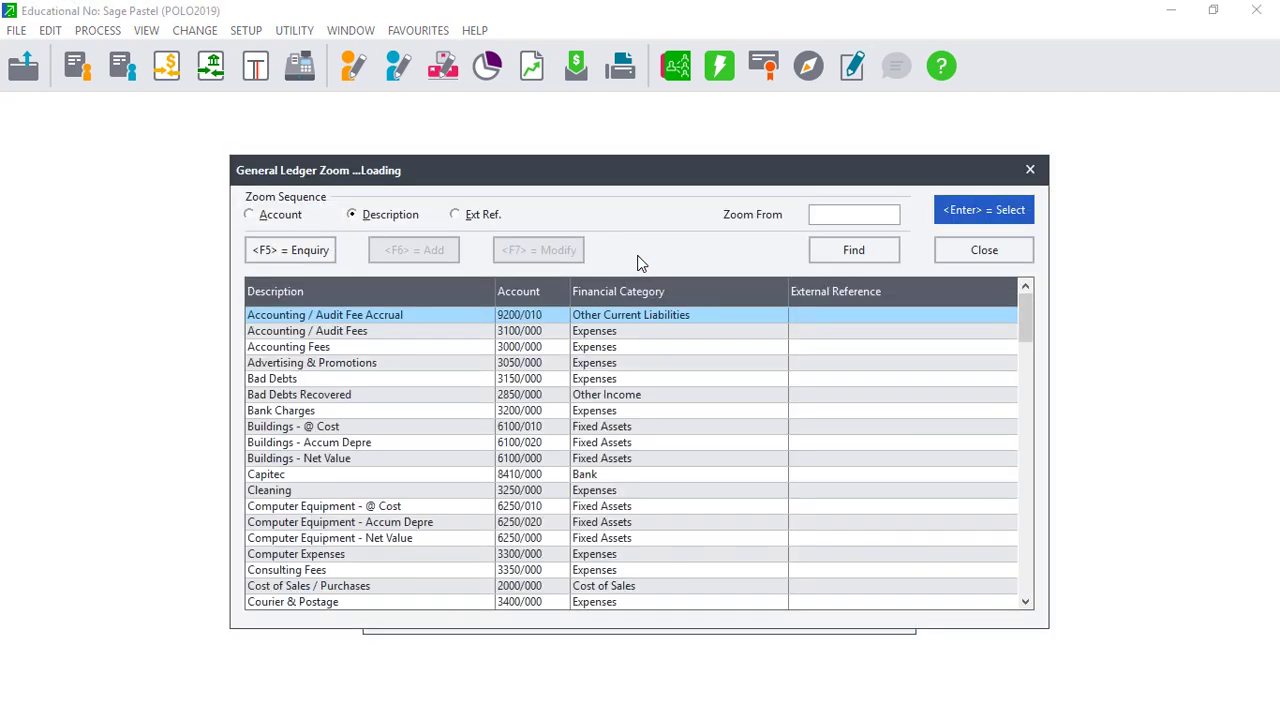
{"action": "type", "text": "MOTO"}
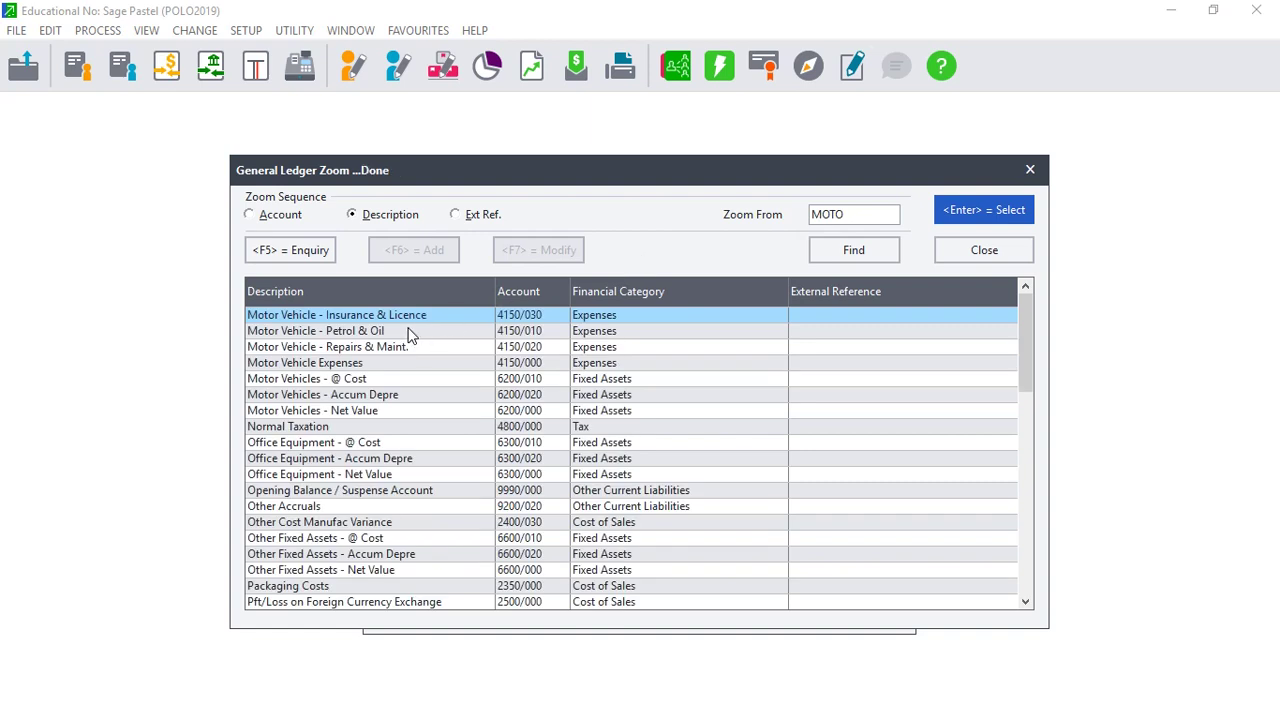
{"action": "double_click", "coordinate": [408, 331]}
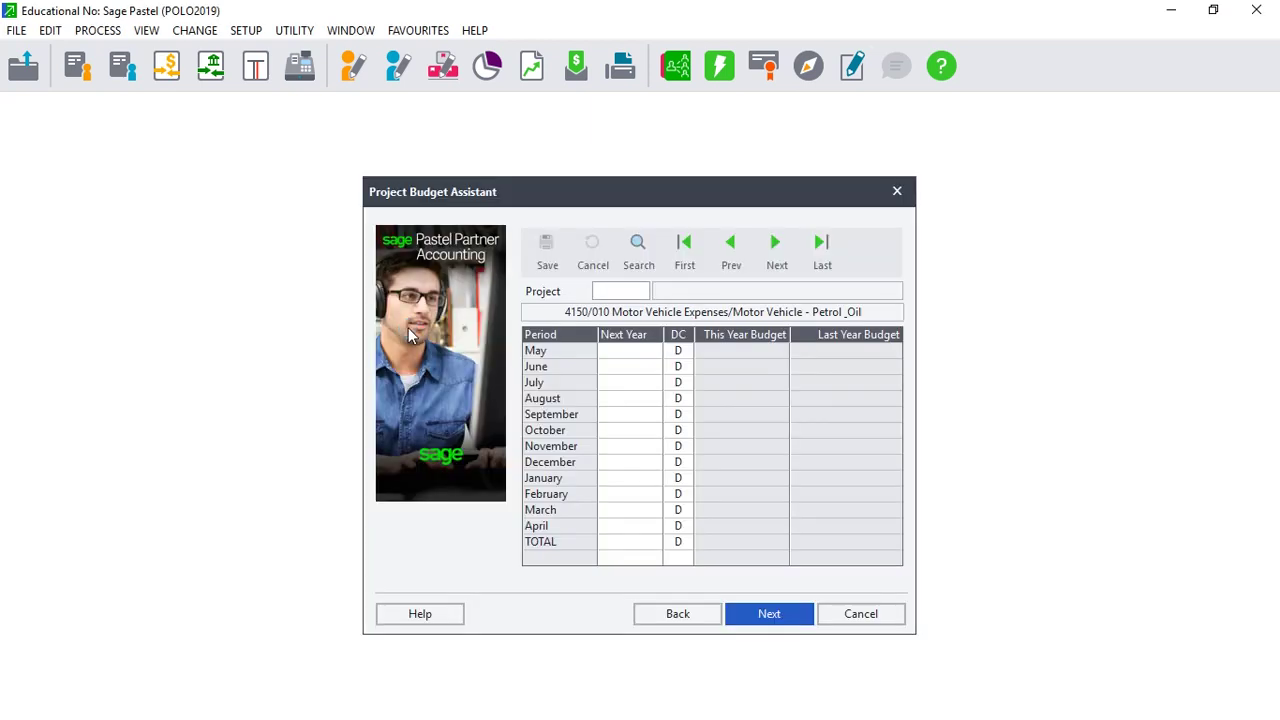
Step: Set the Petrol & Oil account's next-year budget to 5000 for every month from May to April, and save it
{"action": "left_click", "coordinate": [630, 353]}
{"action": "type", "text": "5000"}
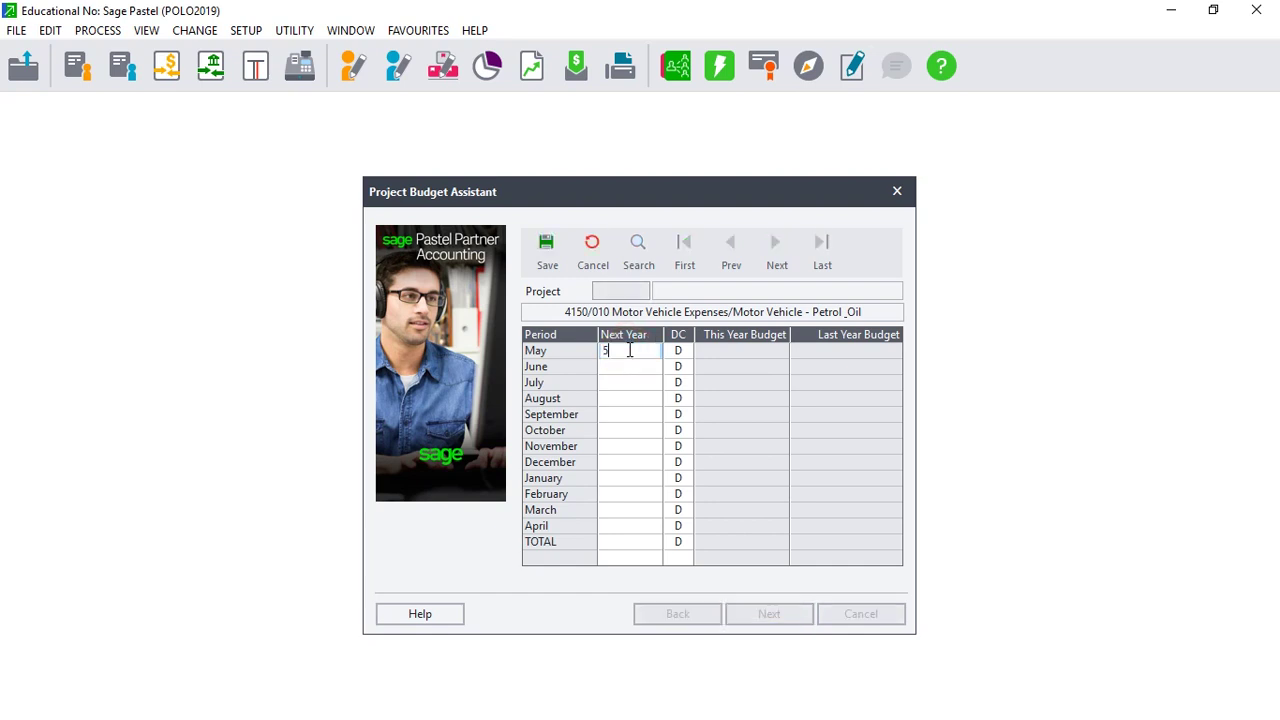
{"action": "key", "text": "Return"}
{"action": "key", "text": "Return"}
{"action": "type", "text": "5000"}
{"action": "key", "text": "Return"}
{"action": "key", "text": "Return"}
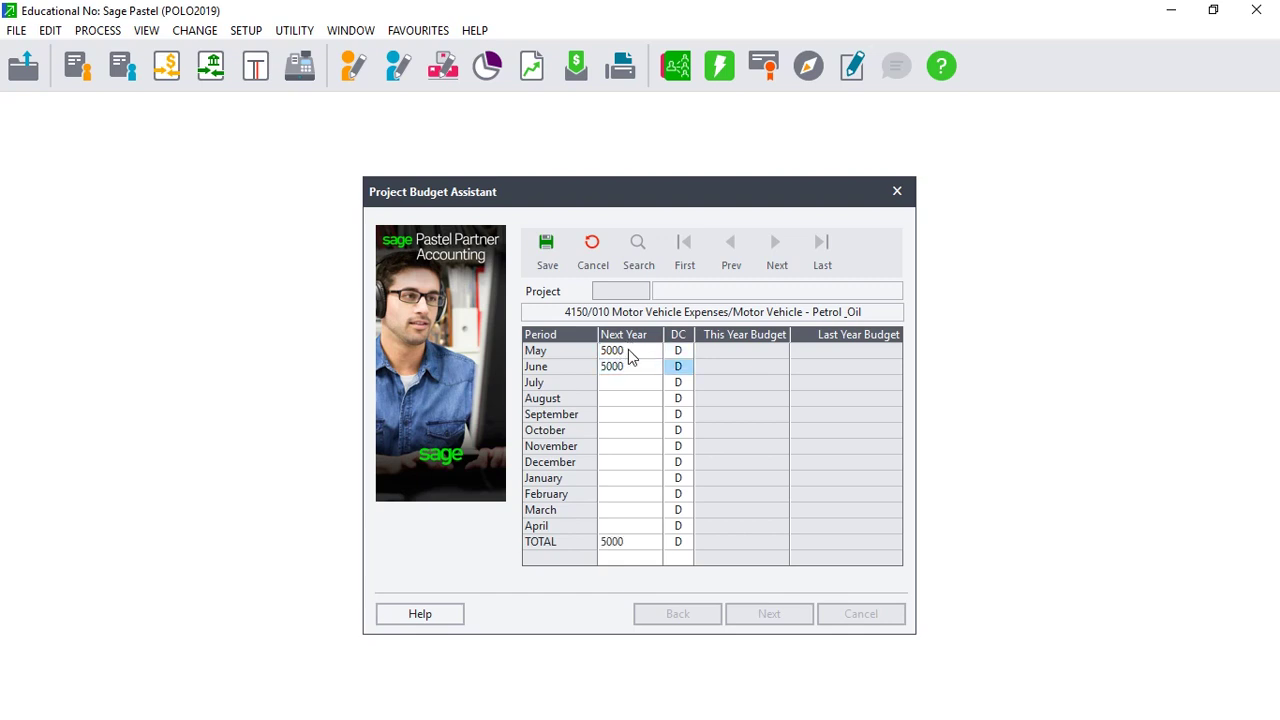
{"action": "type", "text": "50"}
{"action": "key", "text": "Return"}
{"action": "type", "text": "5000"}
{"action": "key", "text": "Return"}
{"action": "key", "text": "Return"}
{"action": "type", "text": "5000"}
{"action": "key", "text": "Return"}
{"action": "key", "text": "Return"}
{"action": "type", "text": "5000"}
{"action": "key", "text": "Return"}
{"action": "key", "text": "Return"}
{"action": "type", "text": "5000"}
{"action": "key", "text": "Return"}
{"action": "key", "text": "Return"}
{"action": "type", "text": "5000"}
{"action": "key", "text": "Return"}
{"action": "key", "text": "Return"}
{"action": "type", "text": "5000"}
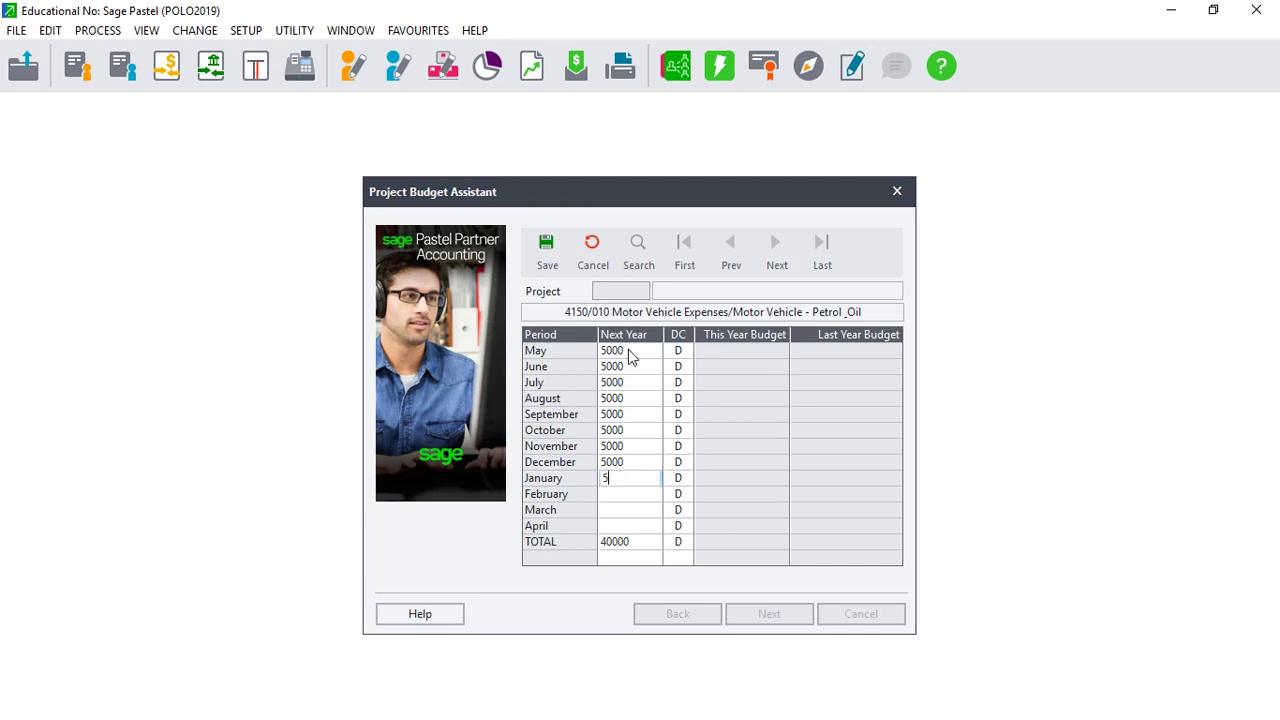
{"action": "key", "text": "Return"}
{"action": "key", "text": "Return"}
{"action": "type", "text": "5000"}
{"action": "key", "text": "Return"}
{"action": "key", "text": "Return"}
{"action": "type", "text": "5000"}
{"action": "key", "text": "Return"}
{"action": "key", "text": "Return"}
{"action": "type", "text": "5000"}
{"action": "key", "text": "Return"}
{"action": "key", "text": "Return"}
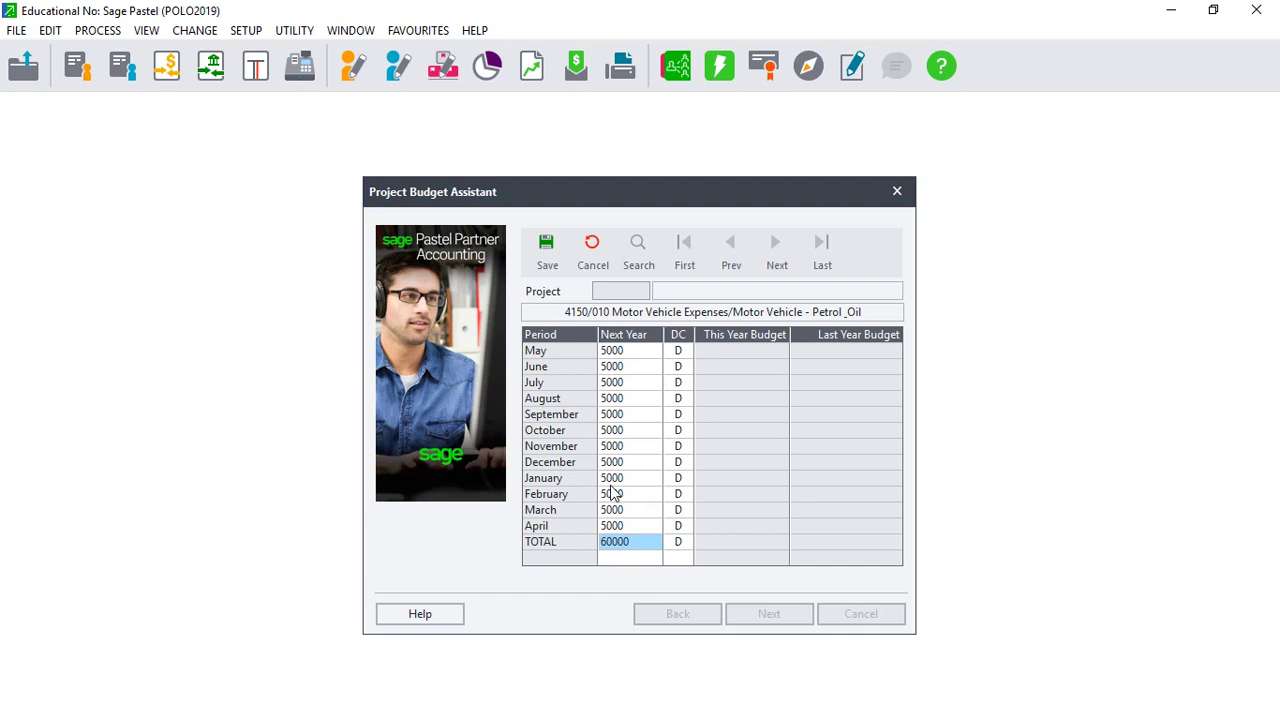
{"action": "left_click", "coordinate": [614, 539]}
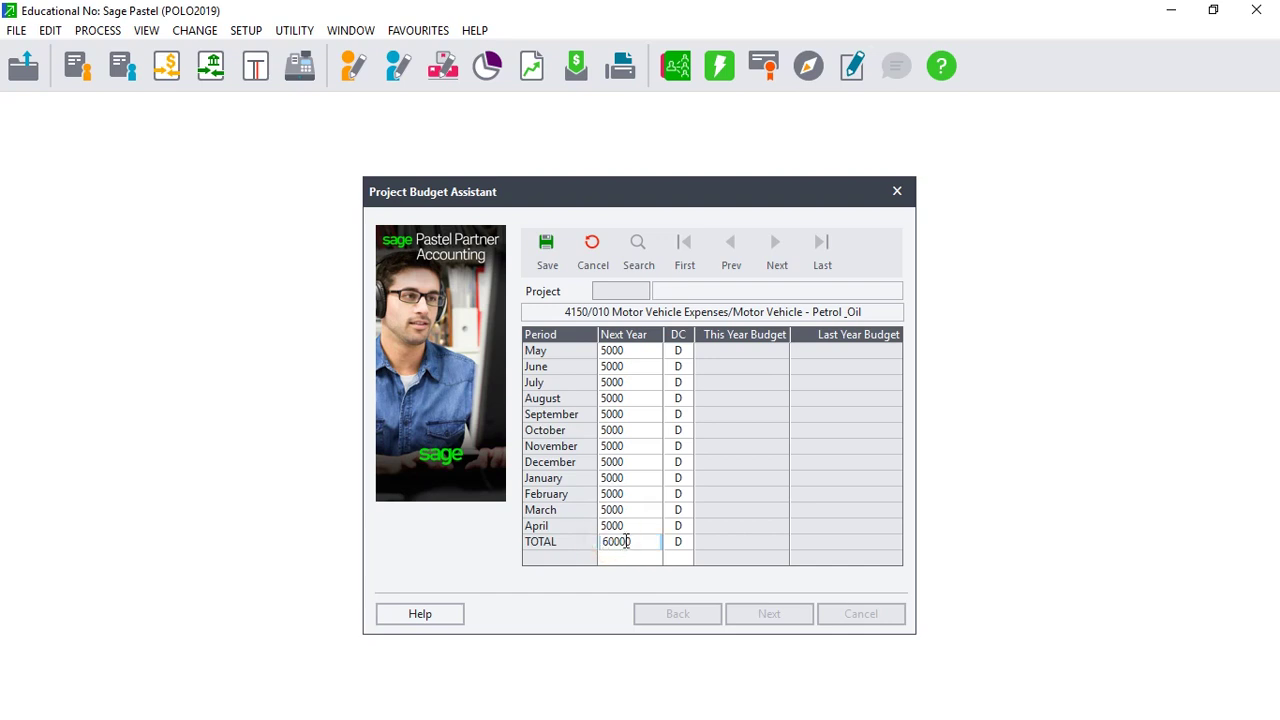
{"action": "left_click", "coordinate": [637, 541]}
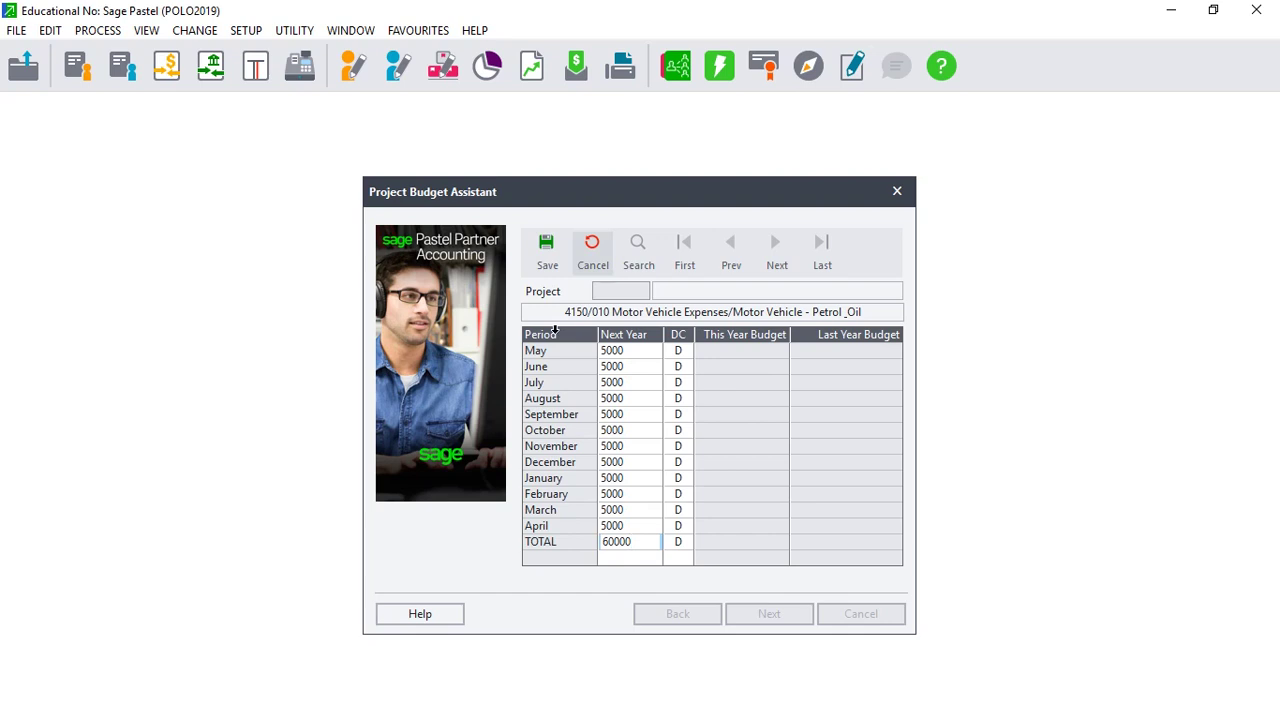
{"action": "left_click", "coordinate": [553, 268]}
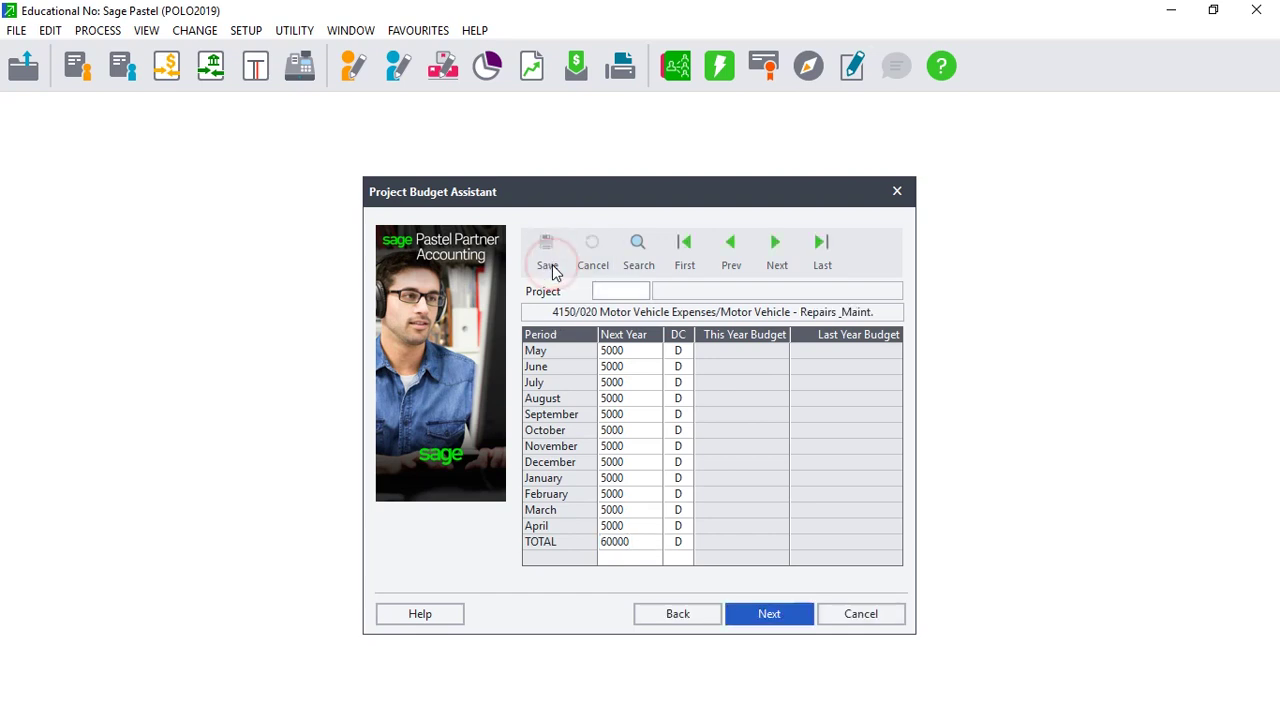
Step: Examine the debit/credit column, including that of the Accounting / Audit Fee Accrual account 9200/010
{"action": "left_click", "coordinate": [676, 334]}
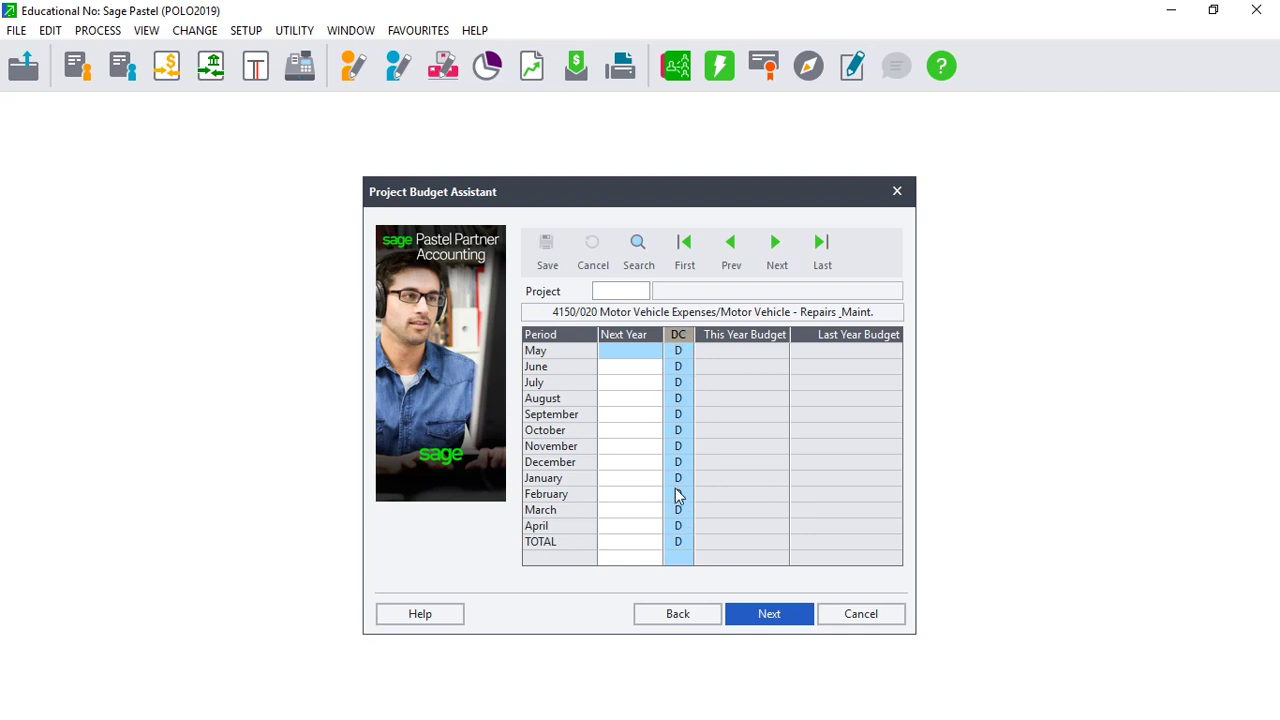
{"action": "left_click", "coordinate": [638, 252]}
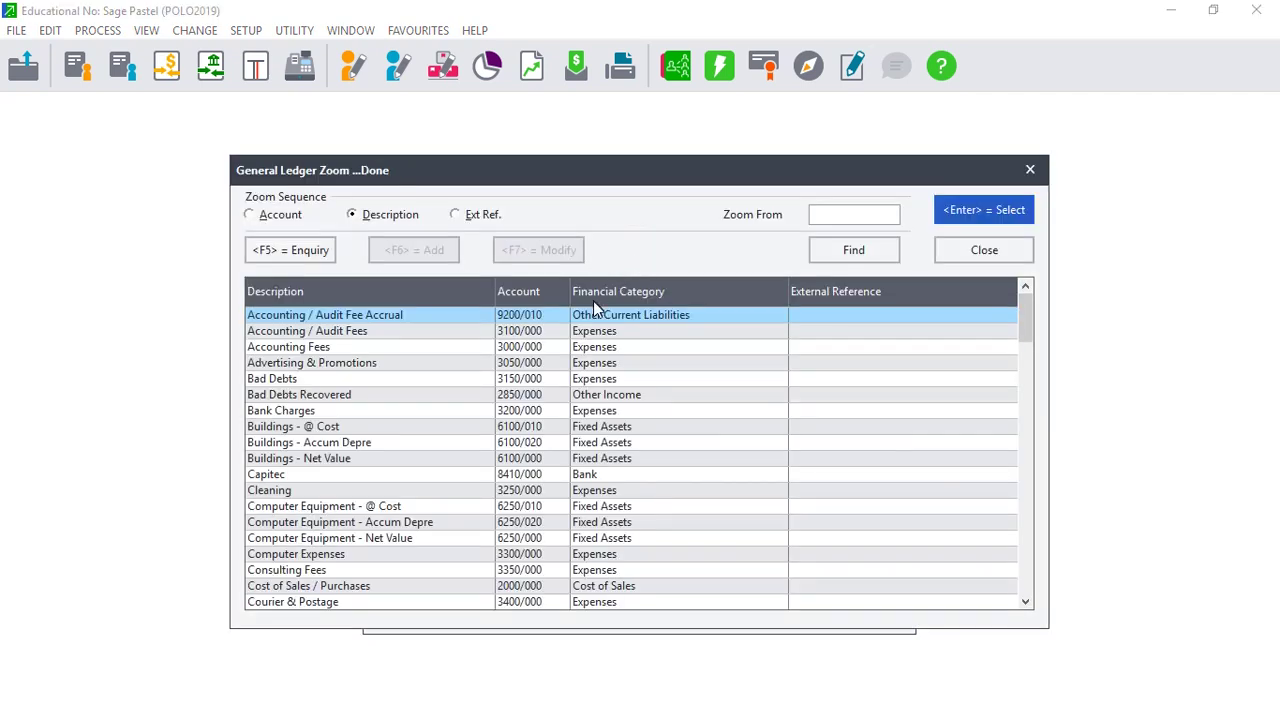
{"action": "double_click", "coordinate": [590, 315]}
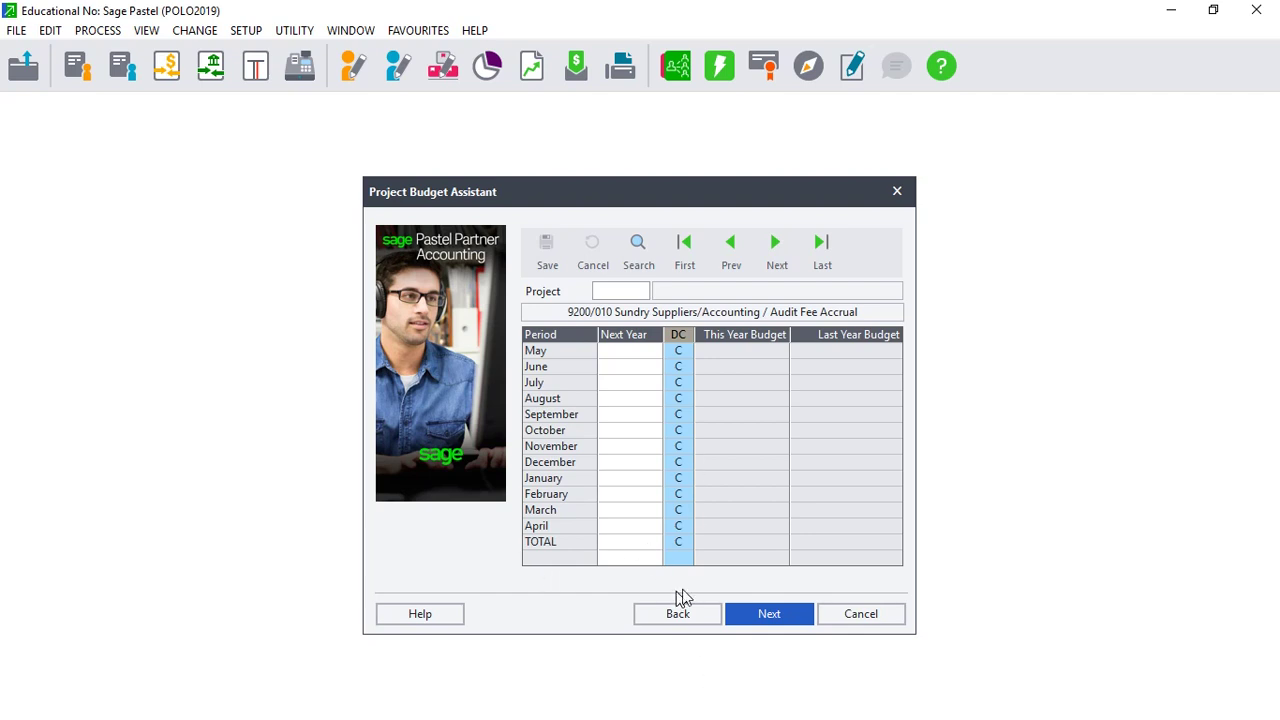
Step: Finish the Project Budget Assistant and switch to the adjustments PDF at Example 1
{"action": "left_click", "coordinate": [783, 620]}
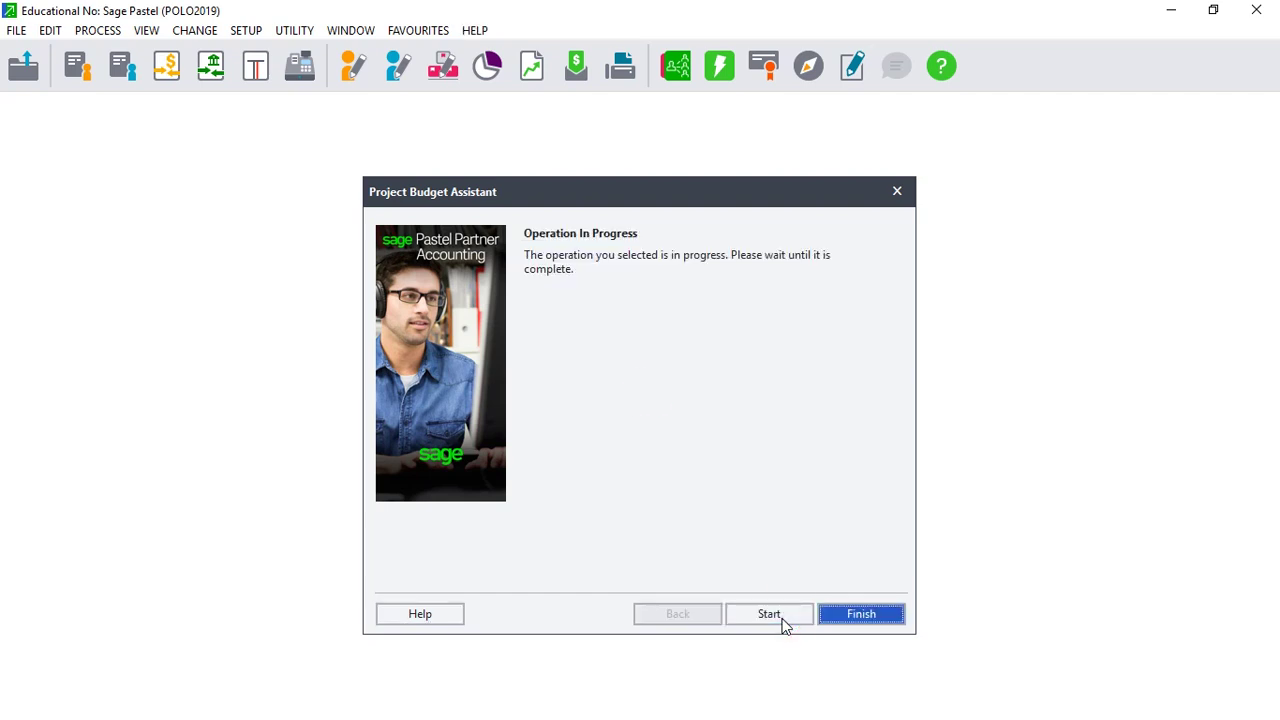
{"action": "left_click", "coordinate": [843, 618]}
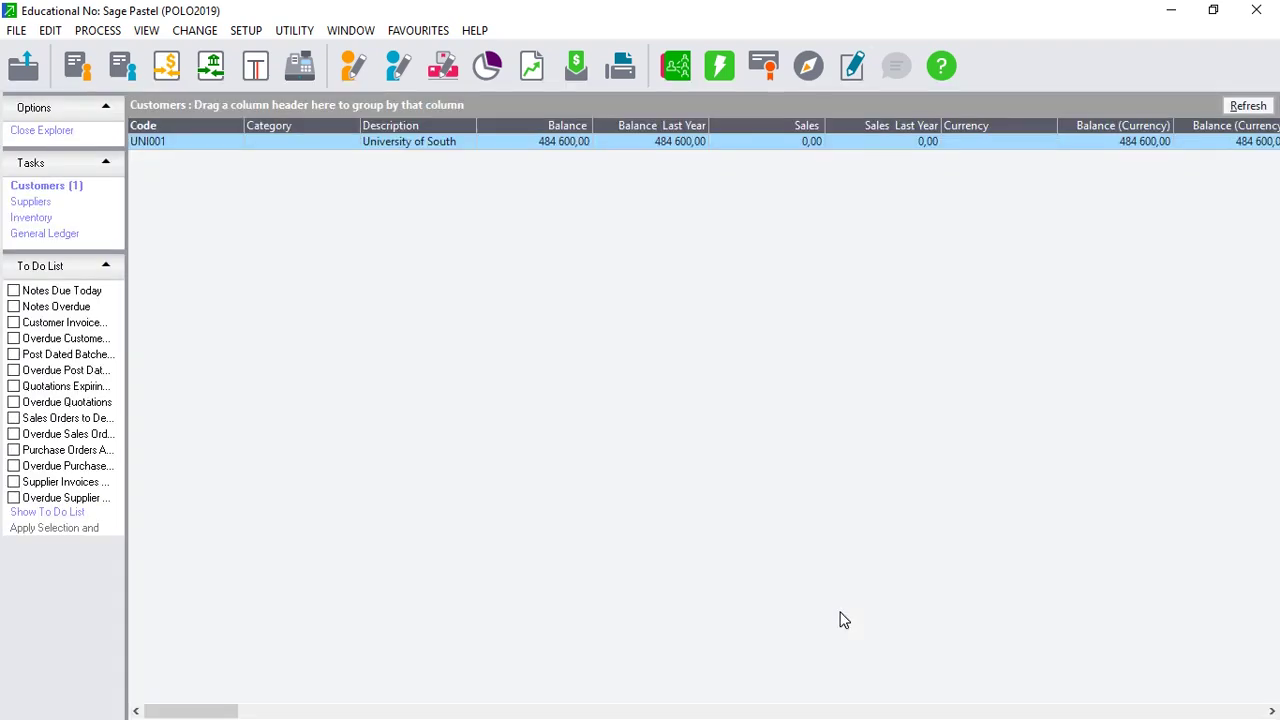
{"action": "left_click", "coordinate": [1213, 10]}
{"action": "left_click", "coordinate": [1217, 104]}
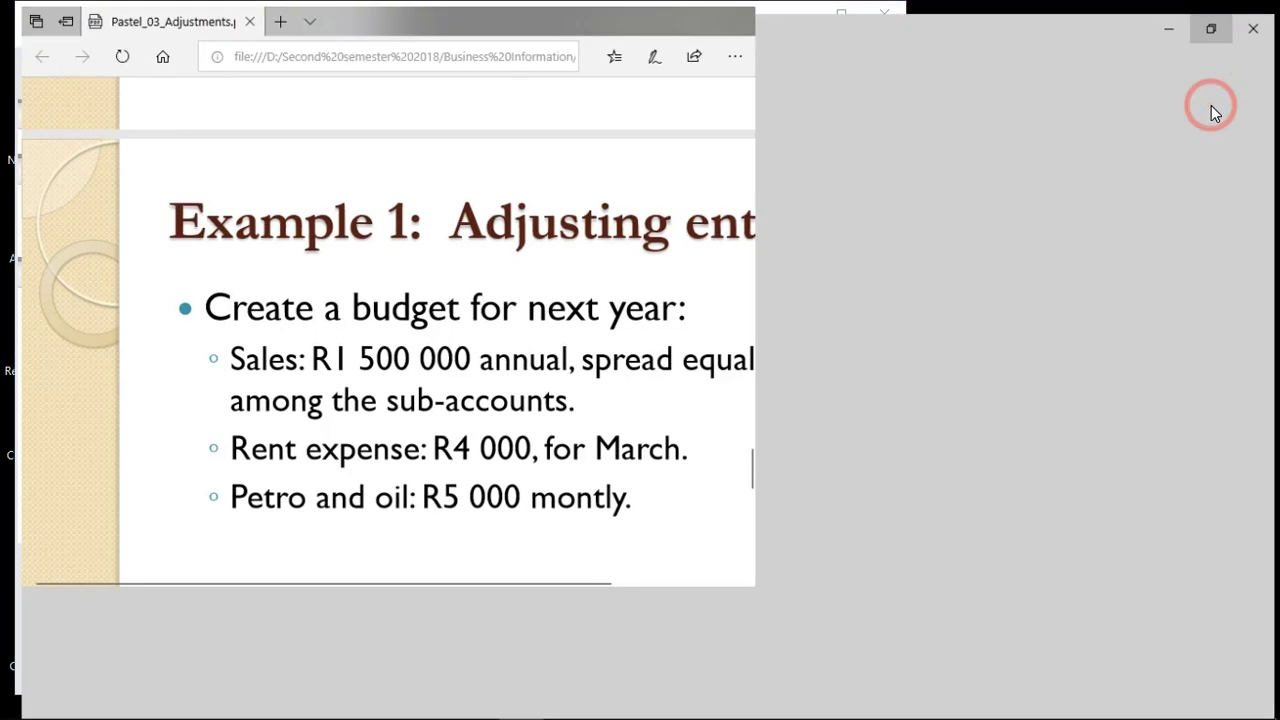